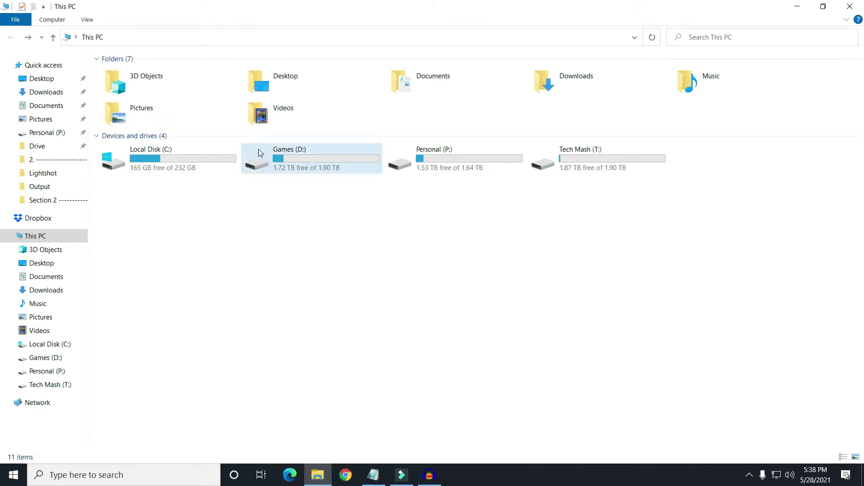
Open Games (D:) and the Grand Theft Auto V folder, scrolling through its 45 files
double_click(268, 158)
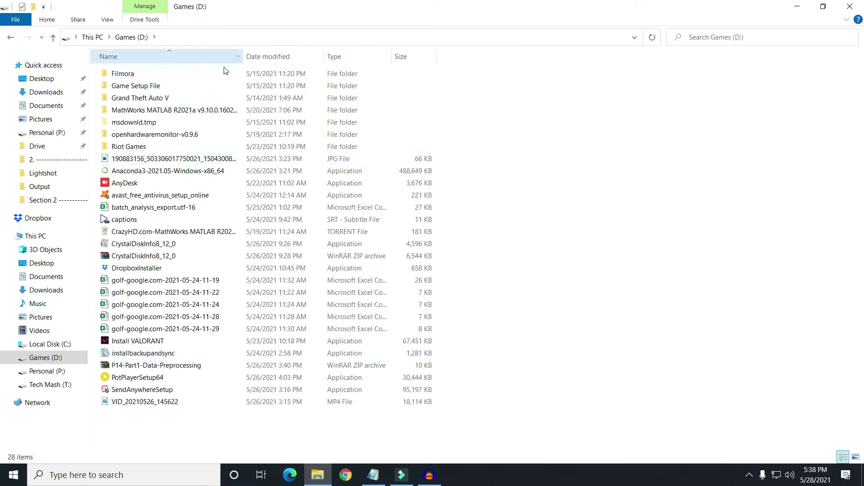
click(151, 99)
click(151, 99)
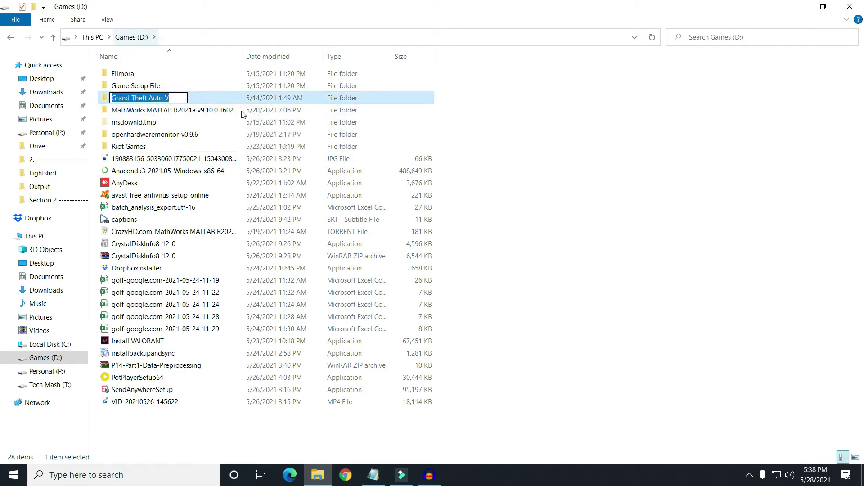
click(217, 96)
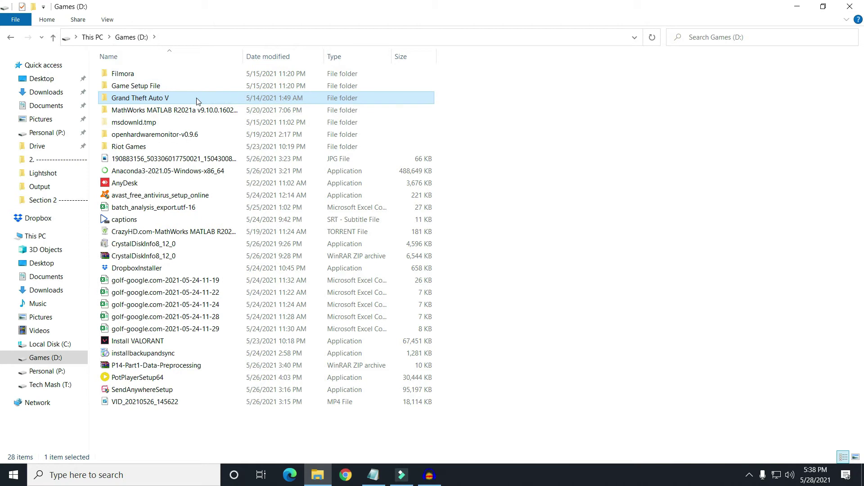
double_click(196, 99)
drag(862, 108, 860, 137)
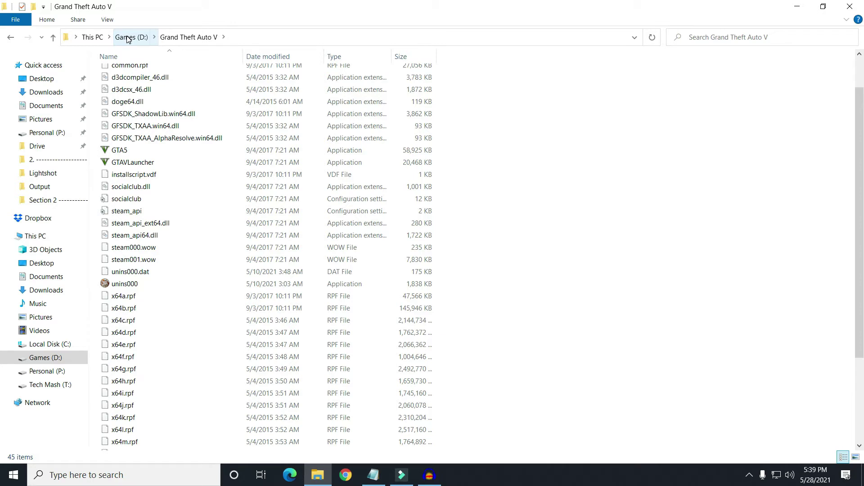
click(50, 346)
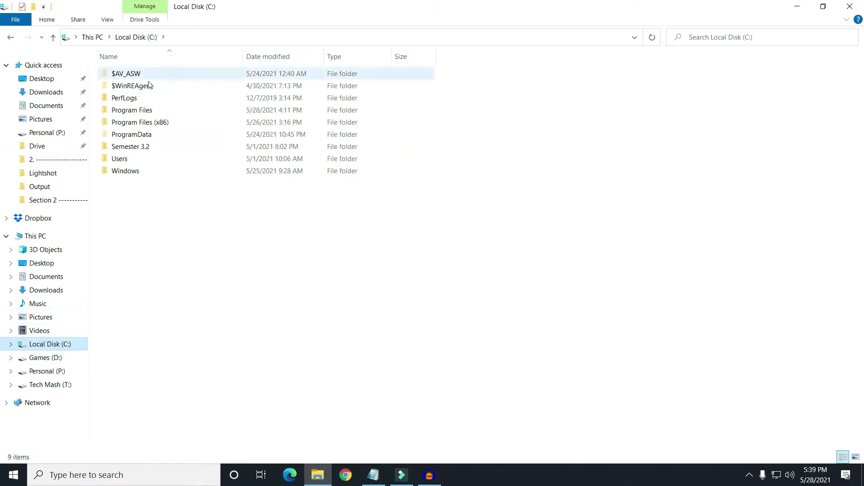
double_click(152, 125)
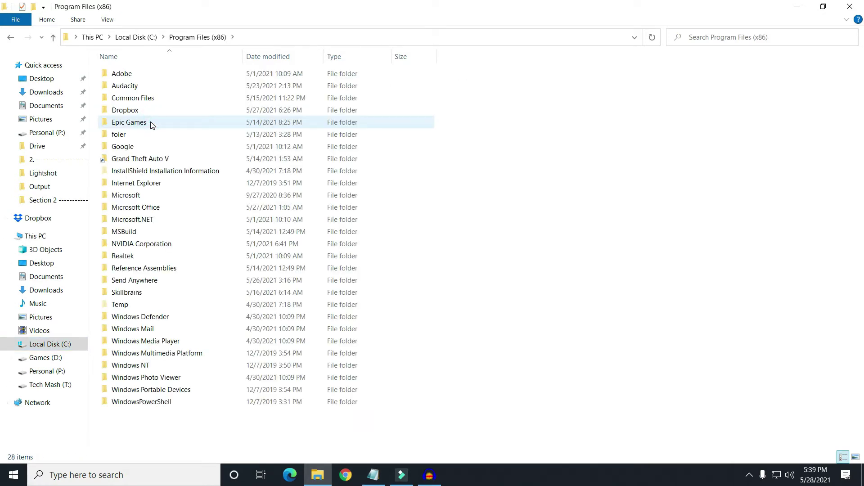
key(alt+Left)
double_click(155, 110)
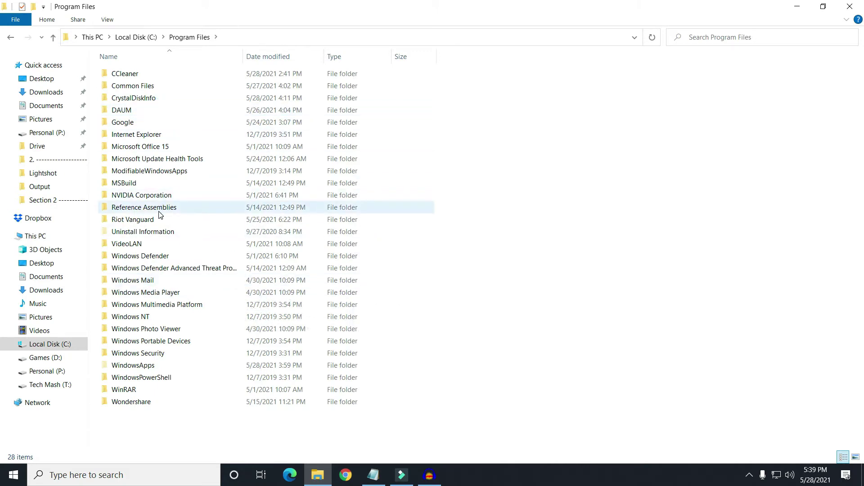
double_click(148, 219)
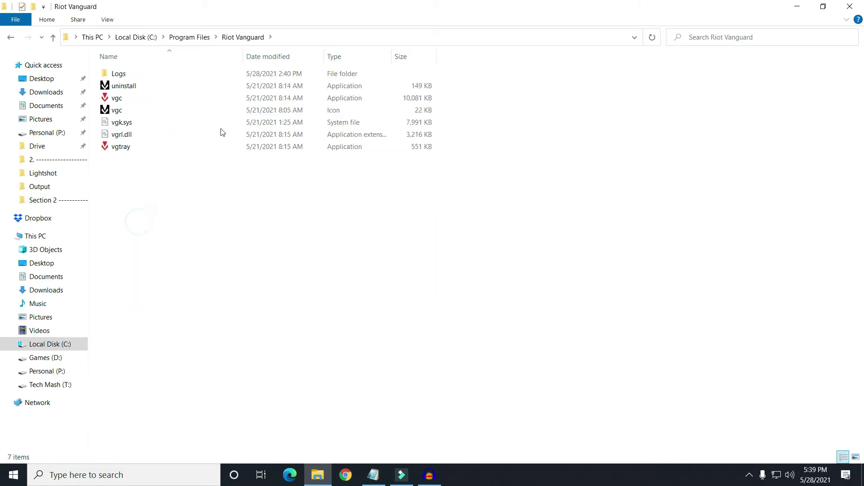
click(297, 37)
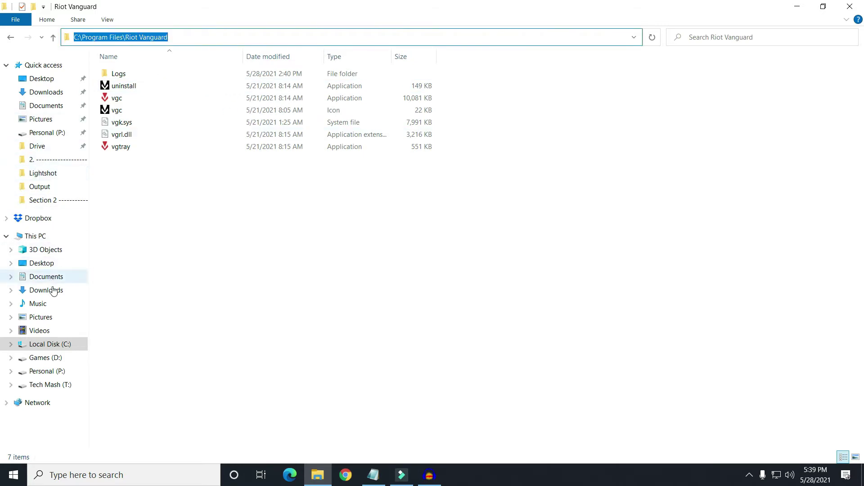
click(44, 357)
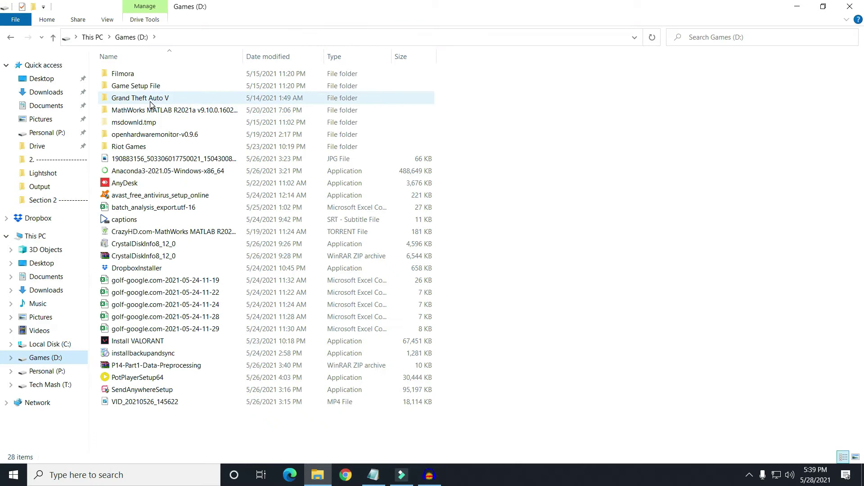
double_click(150, 102)
drag(859, 173, 859, 284)
scroll(285, 218, up, 5)
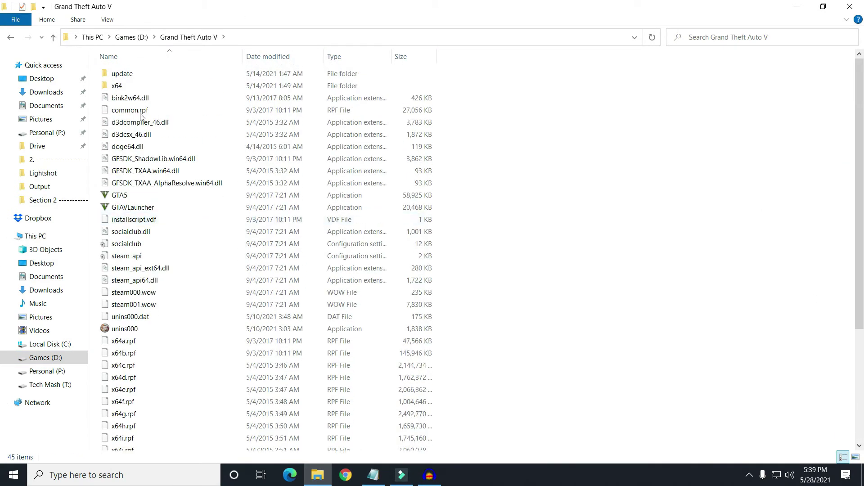
mouse_move(173, 204)
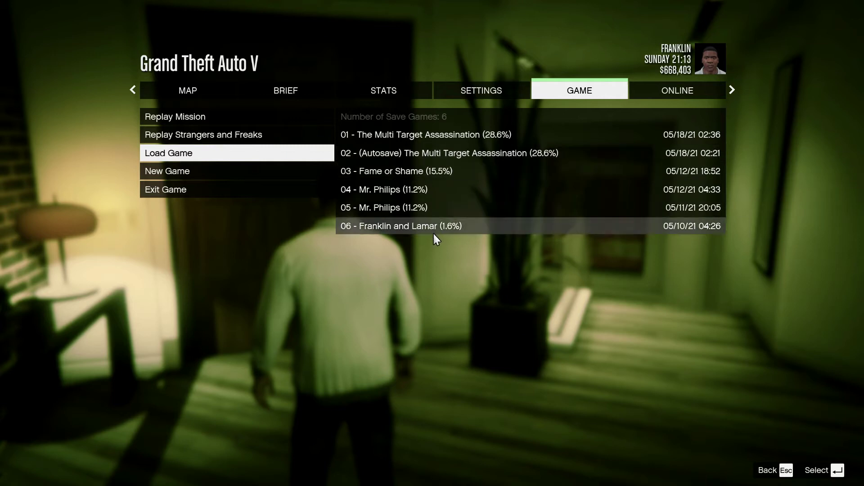
click(223, 188)
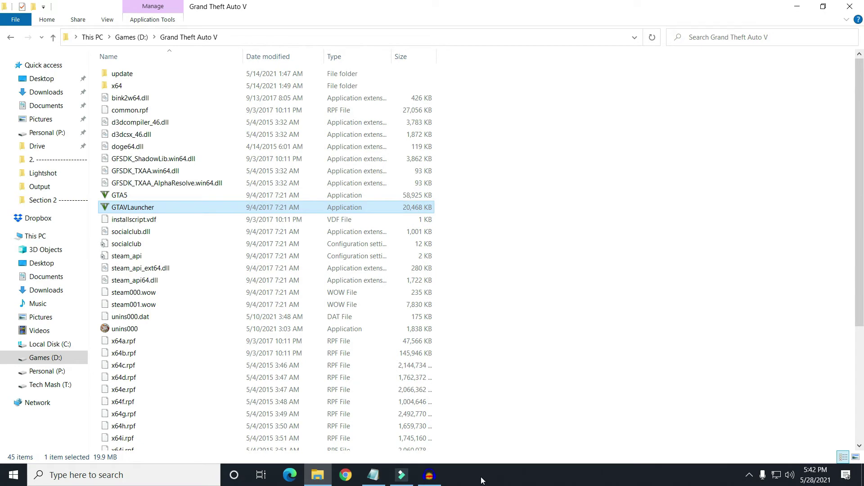
click(372, 478)
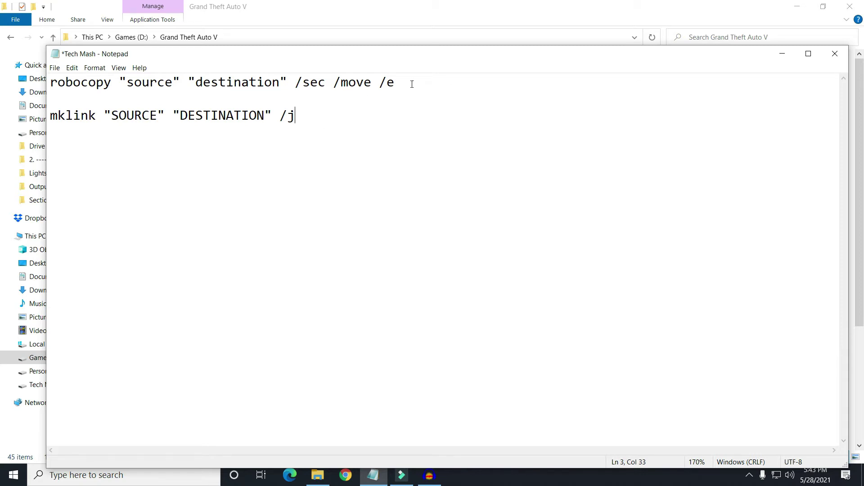
click(781, 54)
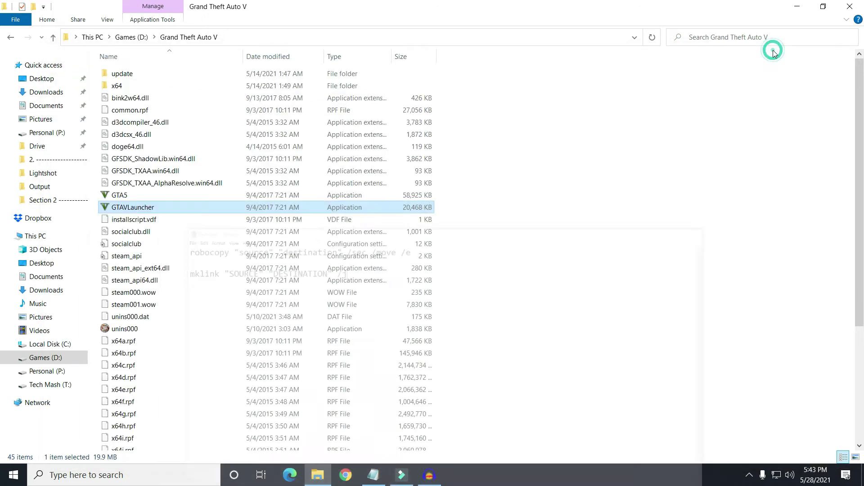
right_click(603, 478)
click(603, 479)
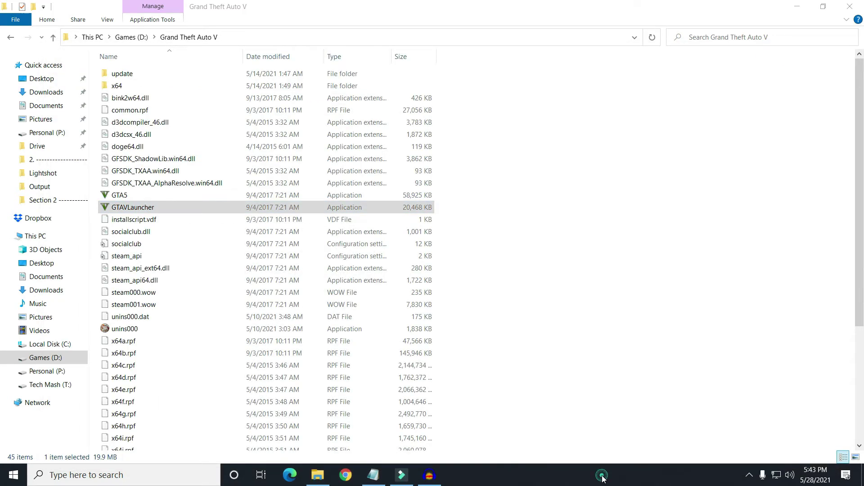
right_click(648, 480)
click(684, 423)
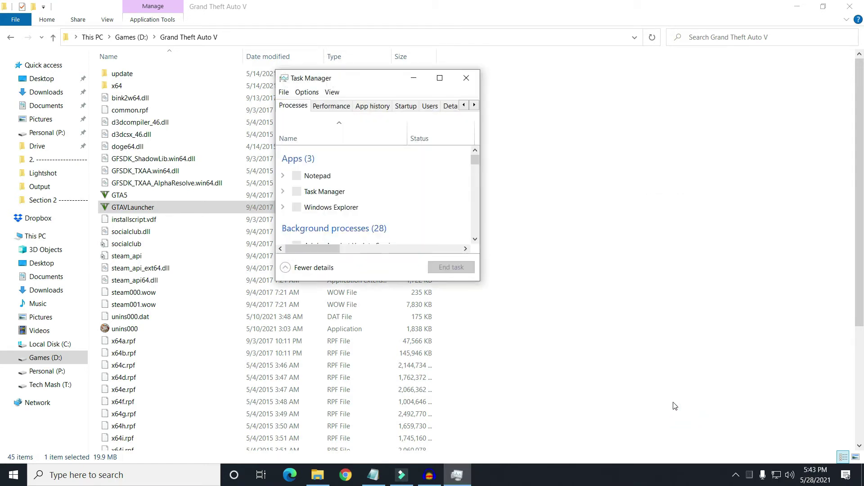
click(440, 78)
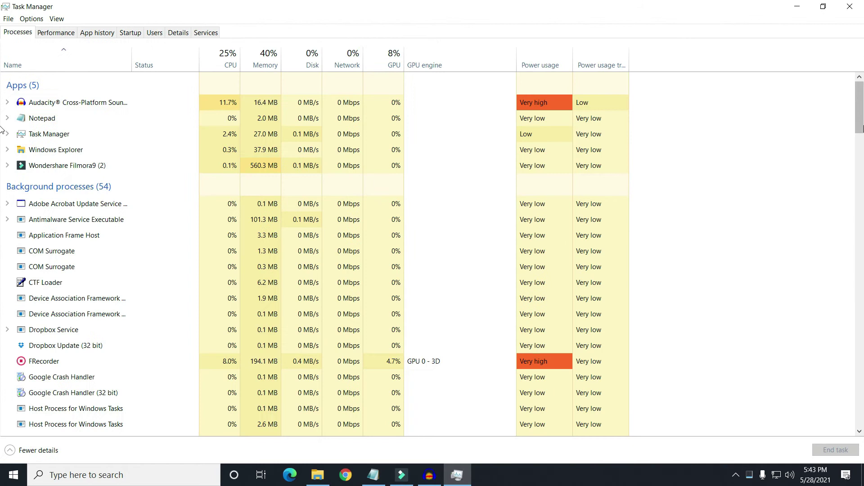
drag(859, 109, 2, 90)
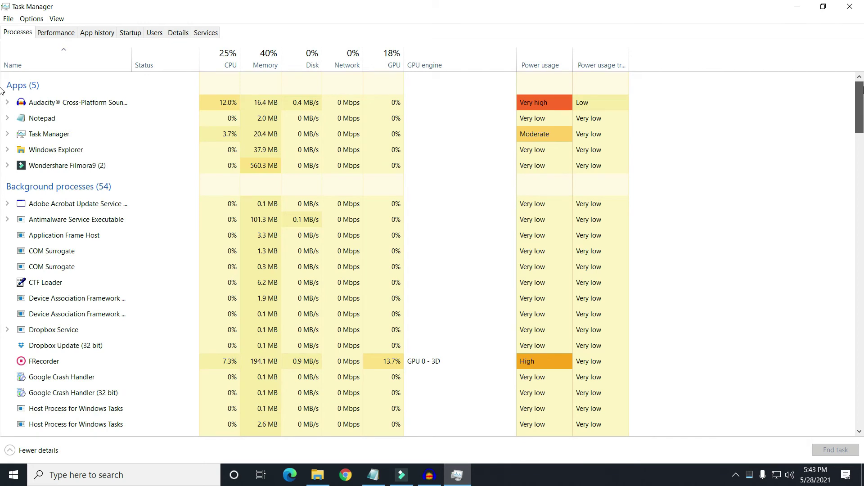
click(849, 6)
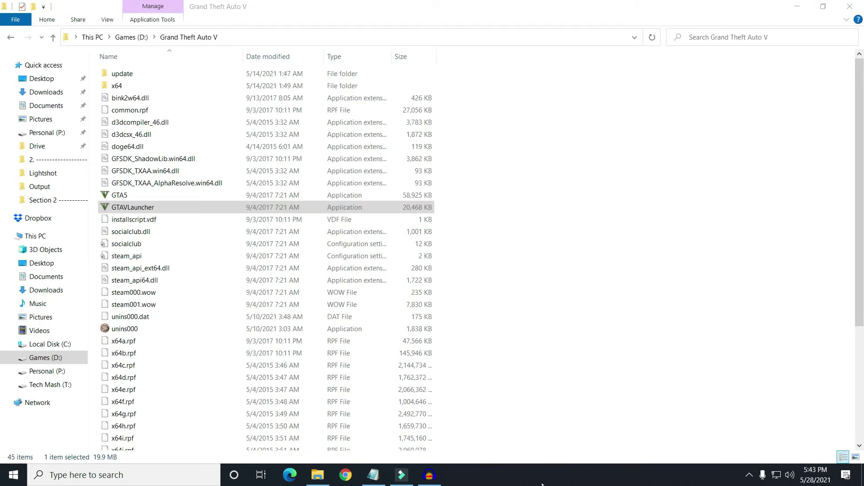
Search 'create a res' to open the Create a restore point settings in System Properties
click(116, 480)
key(Escape)
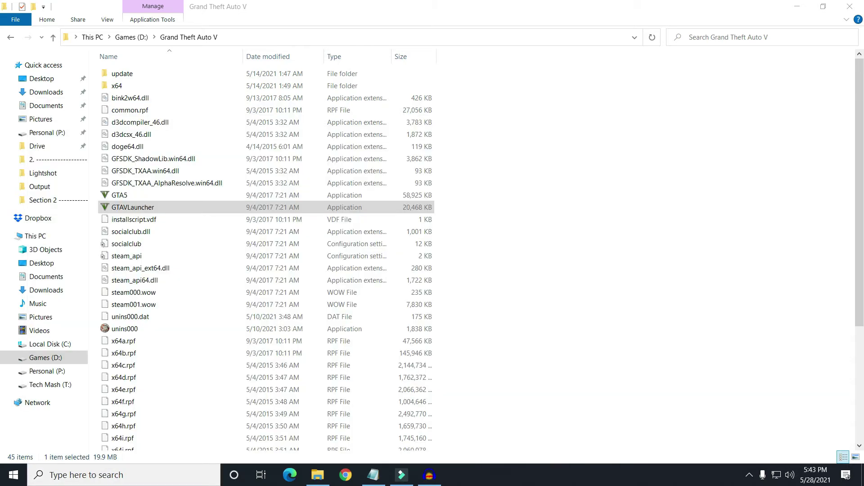
click(81, 483)
text(crea)
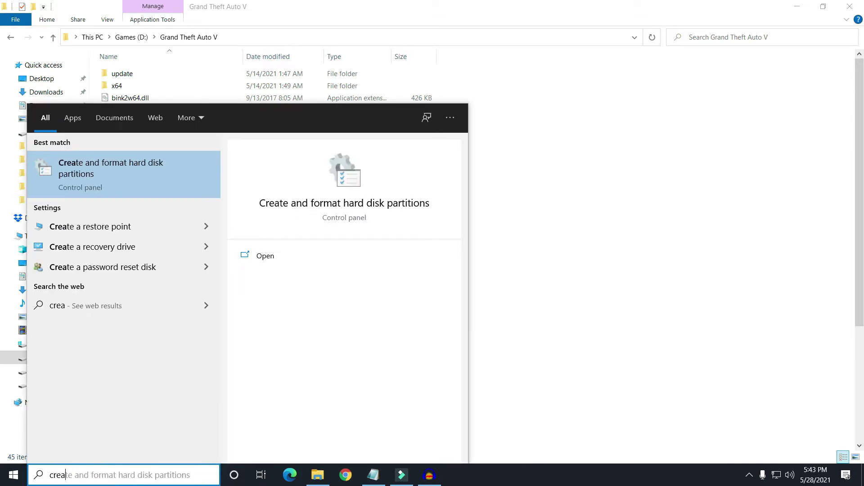
text(te a res)
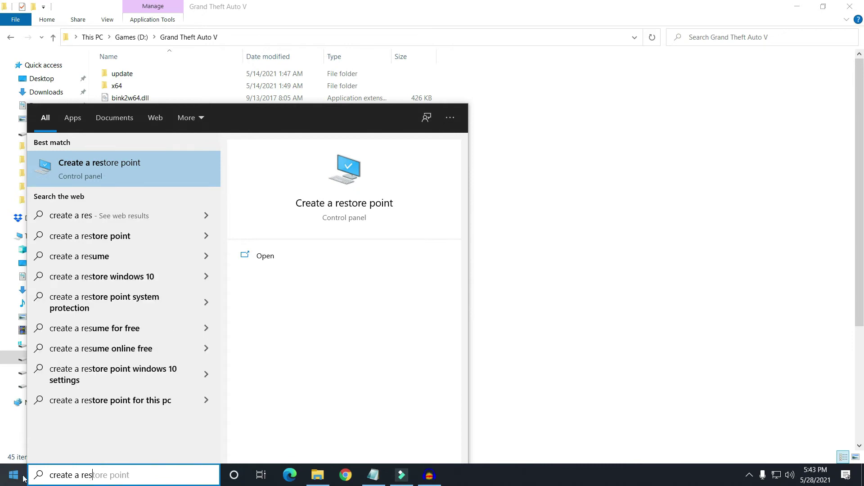
click(285, 252)
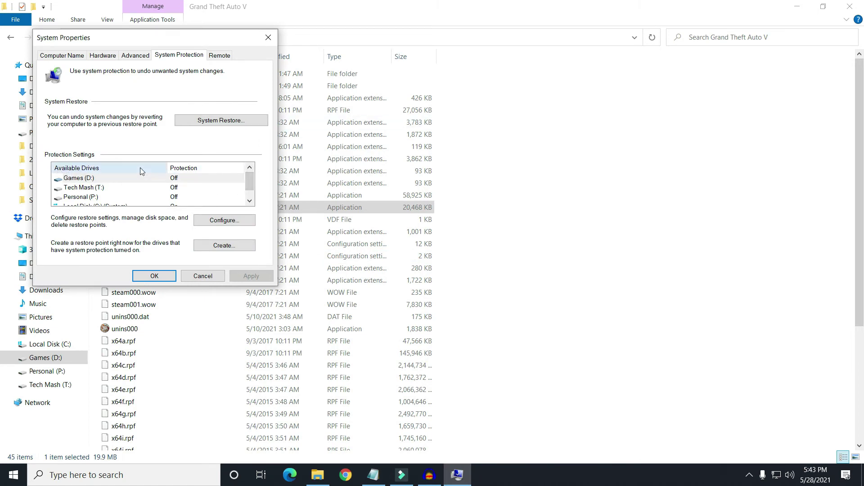
drag(252, 180, 245, 155)
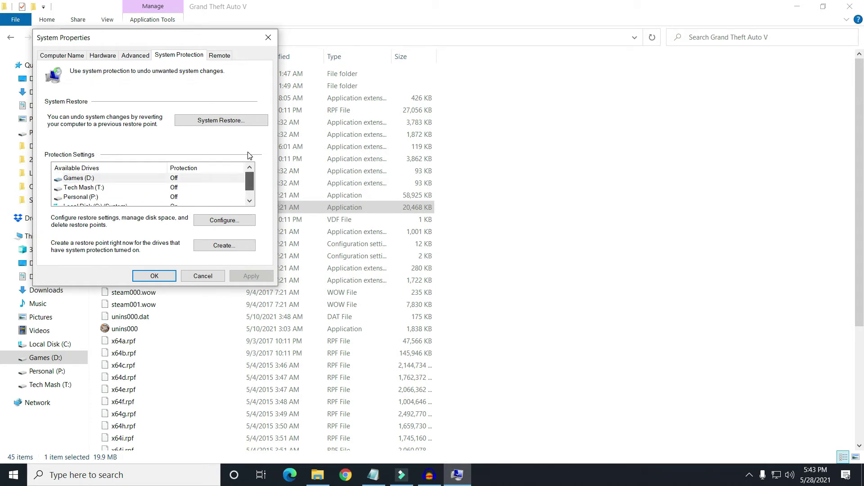
Create a restore point named 'tech mash', then close System Properties
click(226, 250)
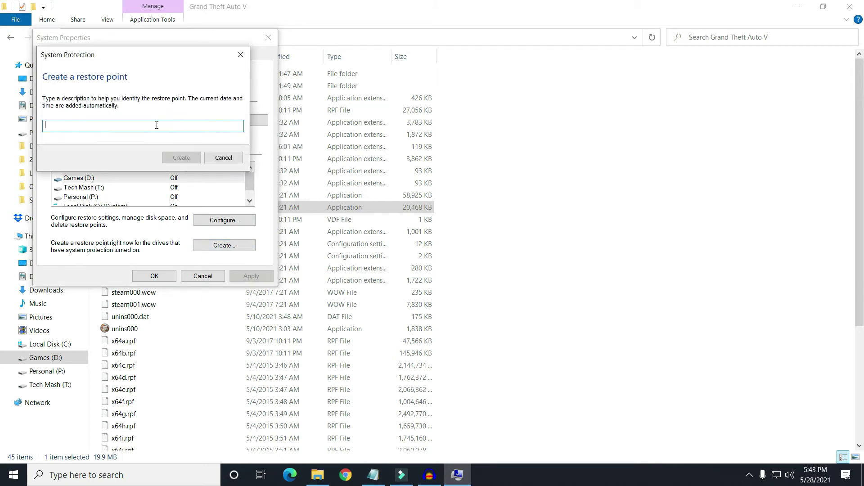
text(tech mash)
key(Return)
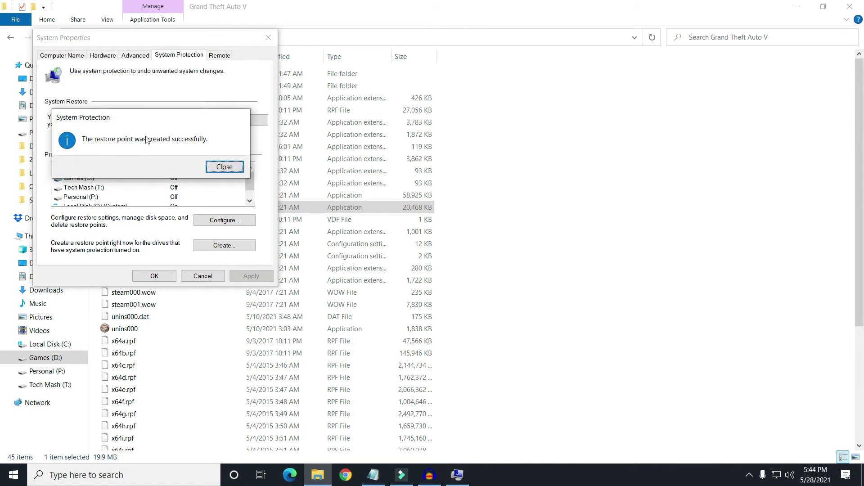
click(219, 170)
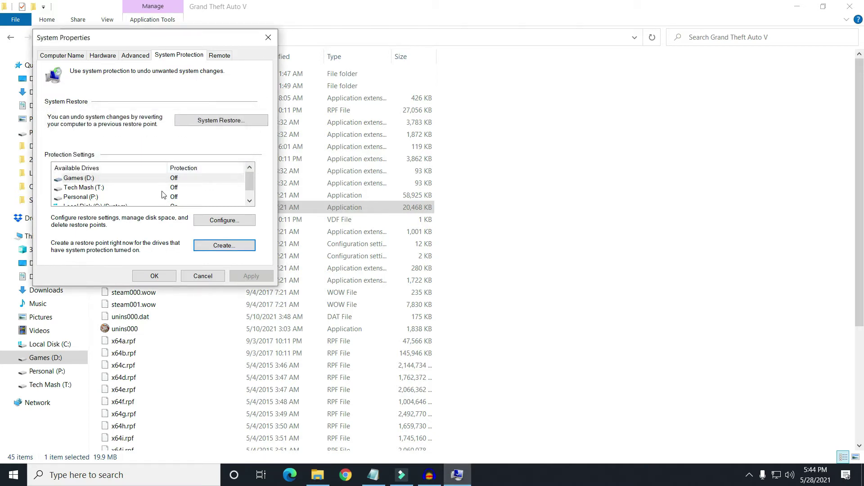
click(268, 38)
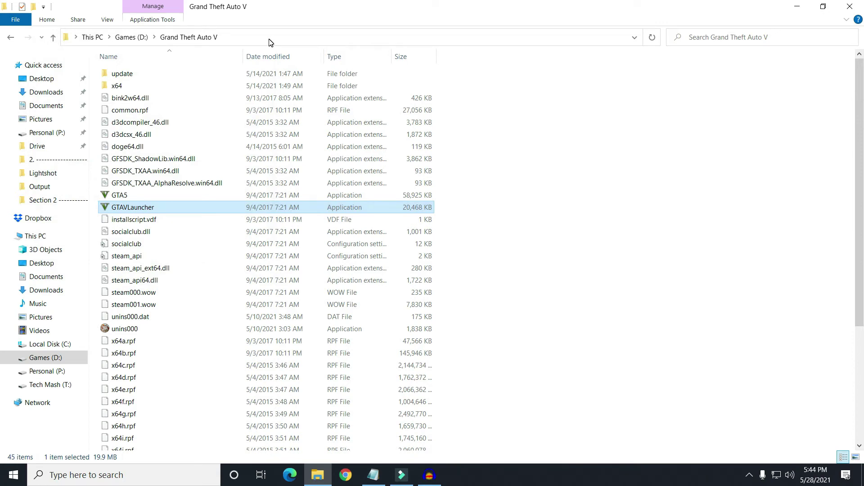
Review the robocopy and mklink templates in the notes, locating the source and destination placeholders
click(373, 476)
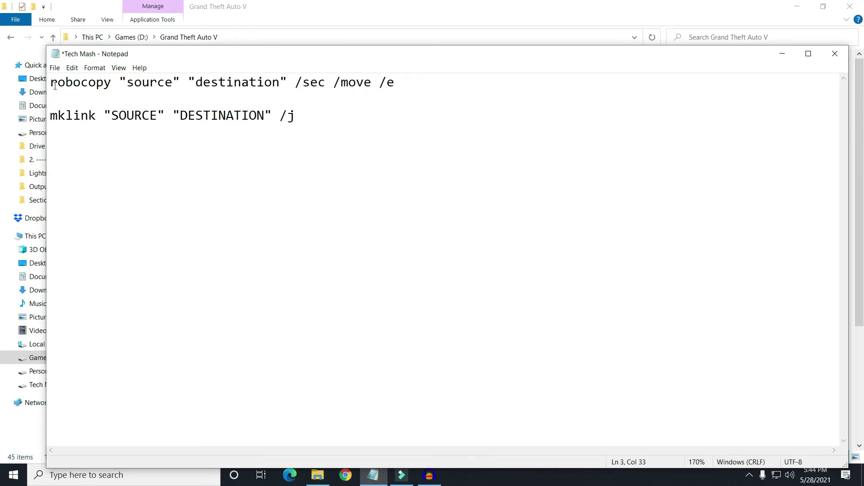
drag(55, 85, 96, 86)
mouse_move(96, 116)
mouse_down()
mouse_move(72, 123)
mouse_move(296, 118)
mouse_up()
click(134, 163)
drag(130, 85, 168, 79)
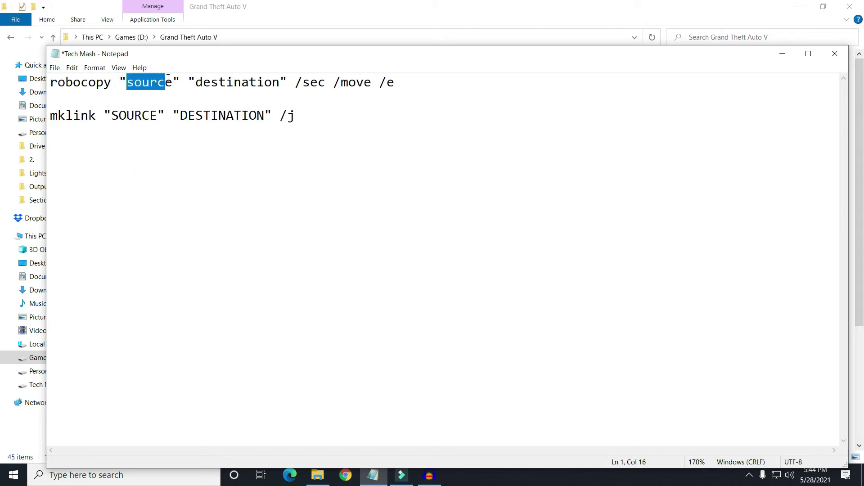
double_click(194, 82)
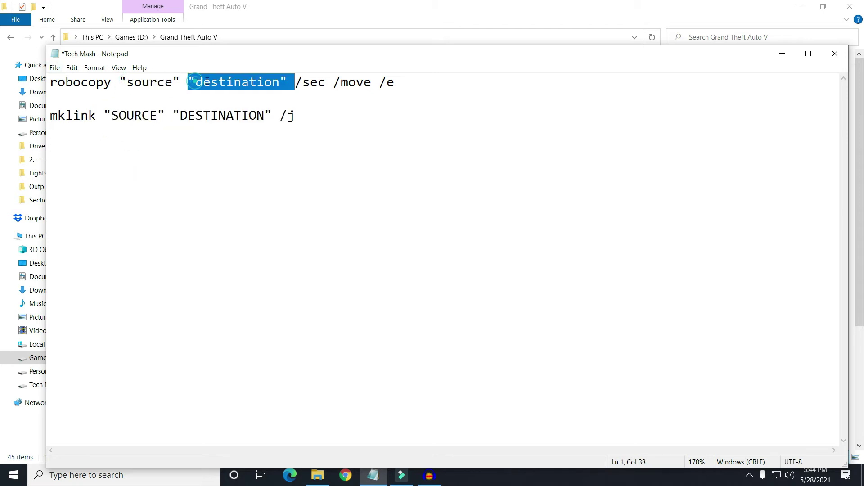
click(234, 82)
drag(198, 54, 224, 95)
click(184, 123)
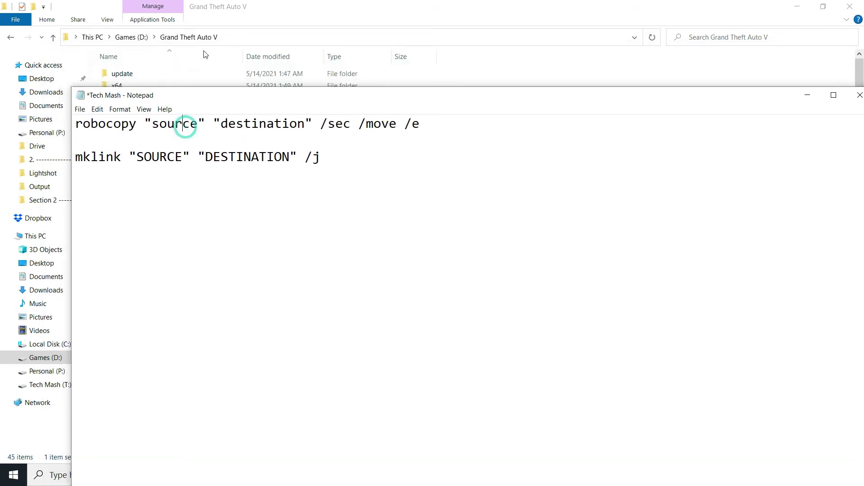
Copy the D:\Grand Theft Auto V path from the game folder's address bar
click(240, 37)
click(568, 248)
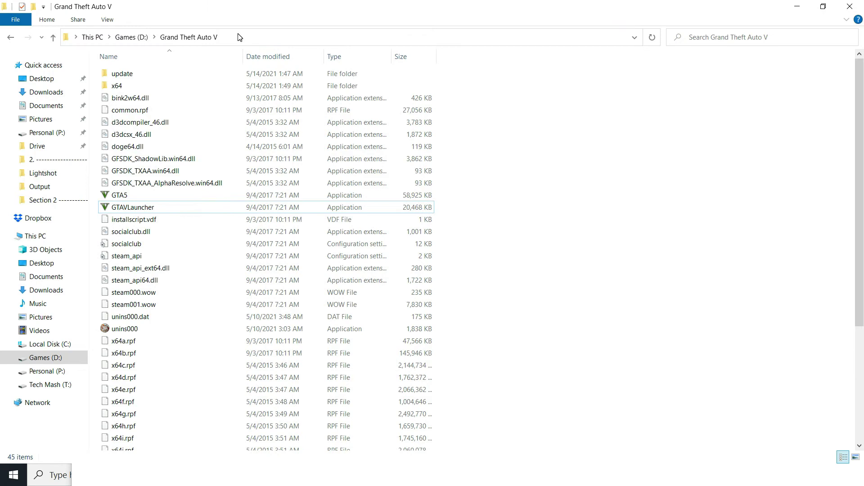
click(251, 36)
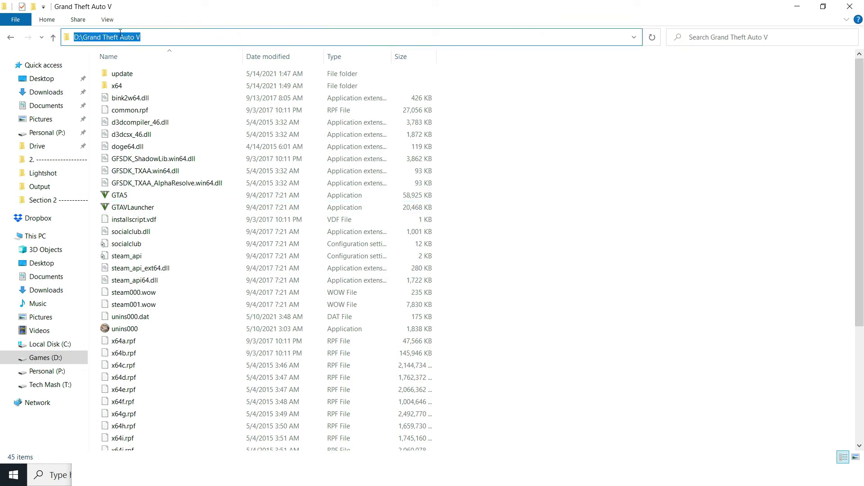
click(92, 40)
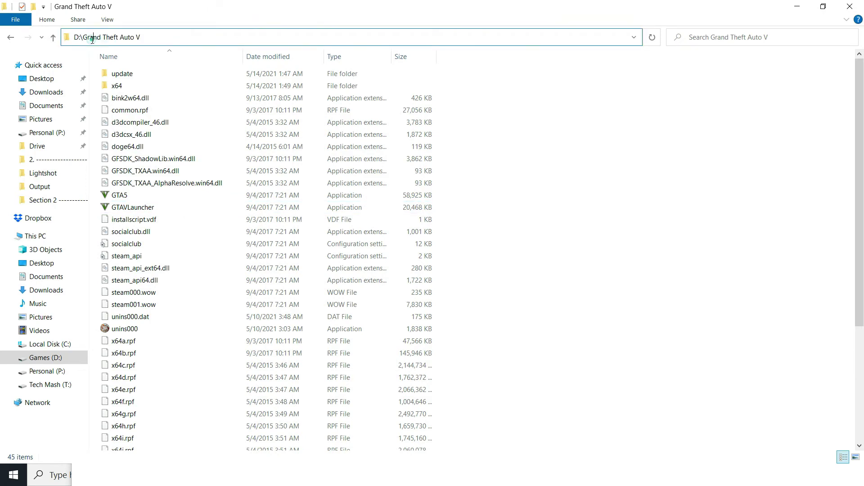
triple_click(176, 36)
key(ctrl+c)
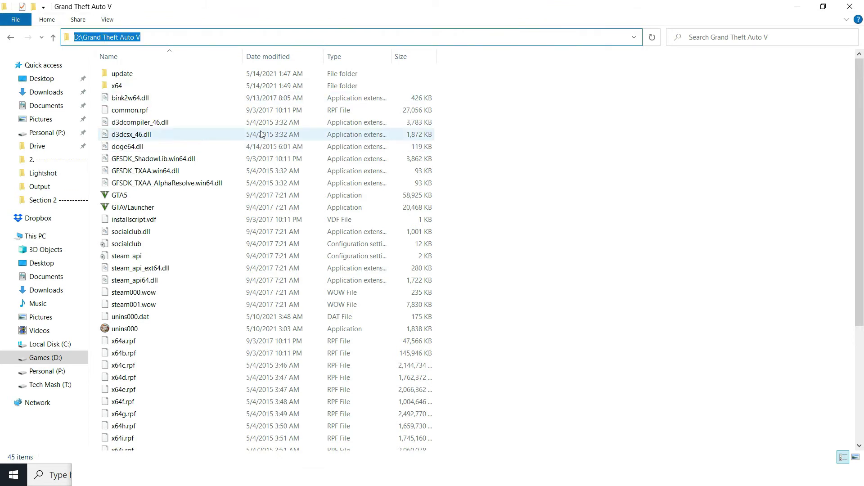
click(667, 286)
Replace the robocopy line's source placeholder with D:\Grand Theft Auto V
click(797, 6)
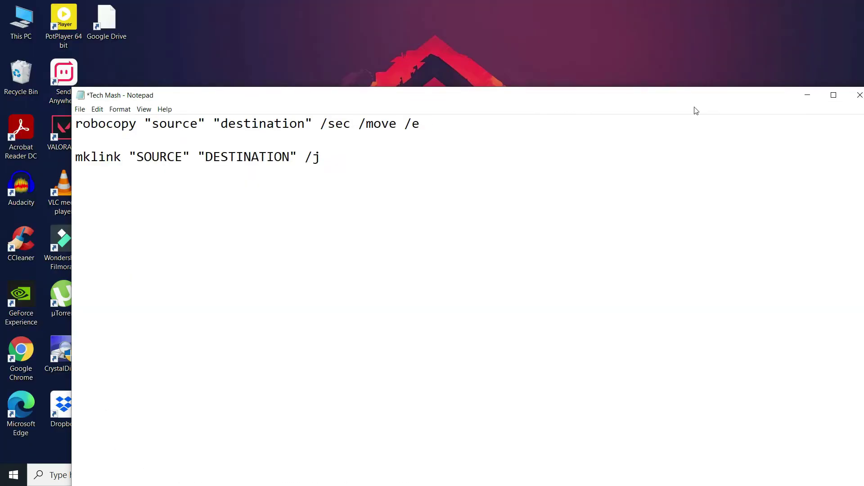
drag(152, 124, 199, 125)
key(ctrl+v)
click(383, 168)
Browse This PC to Local Disk (C:) > Program Files and copy its C:\Program Files path
click(808, 95)
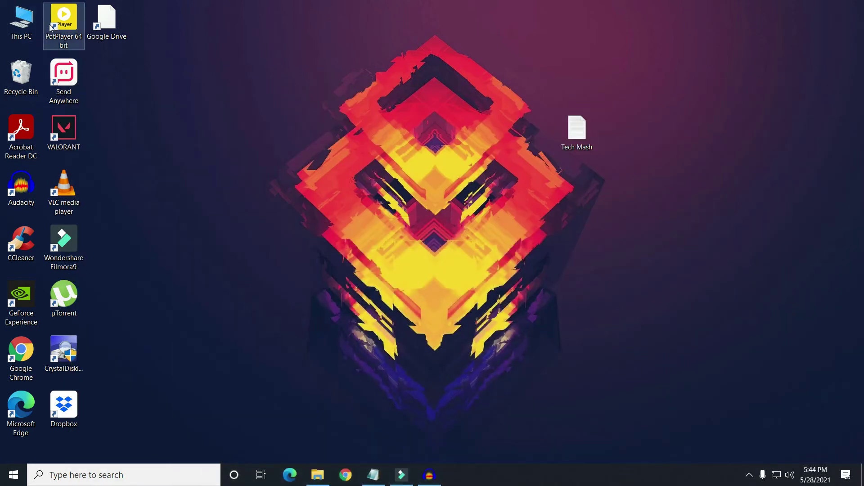
double_click(30, 32)
double_click(173, 153)
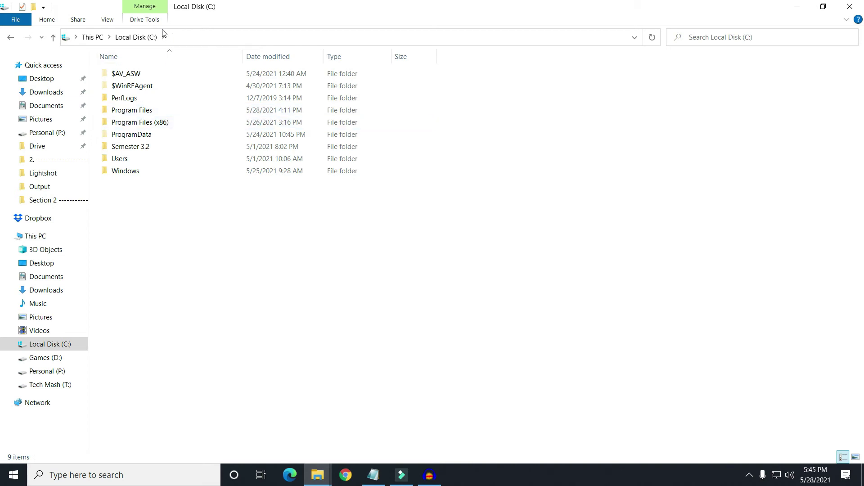
double_click(156, 111)
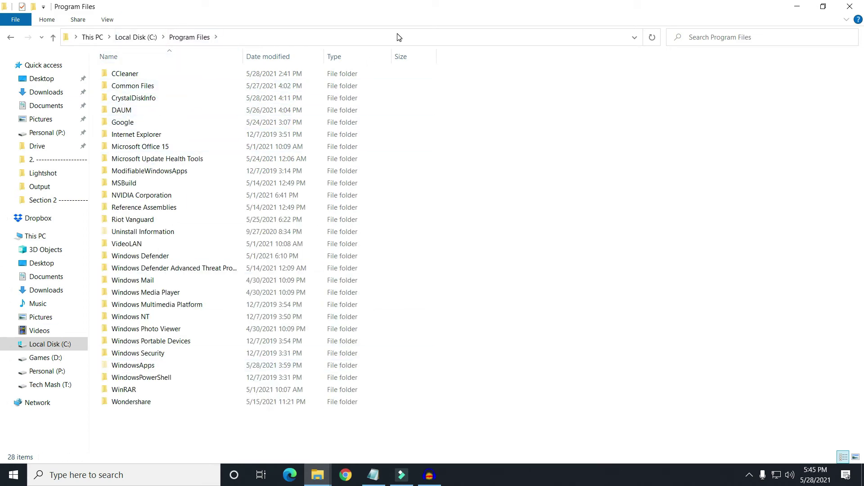
click(349, 37)
key(ctrl+c)
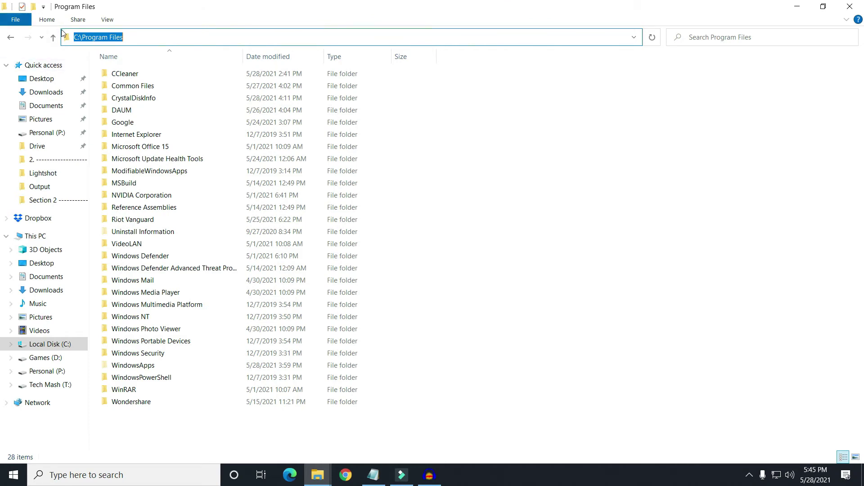
click(375, 481)
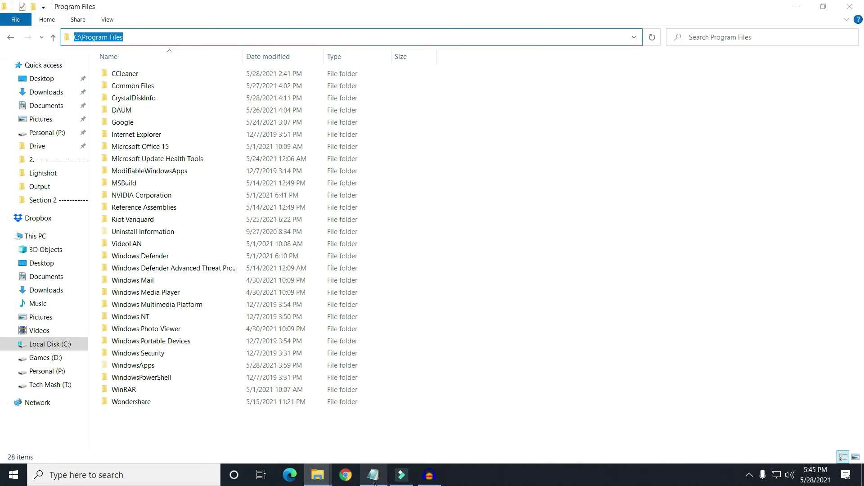
Set the robocopy destination to C:\Program Files\Grand Theft Auto V
drag(335, 123, 419, 124)
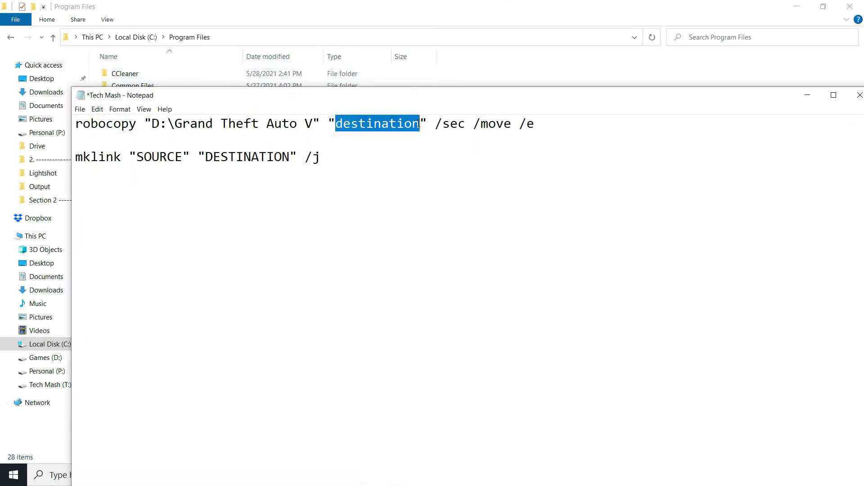
key(ctrl+v)
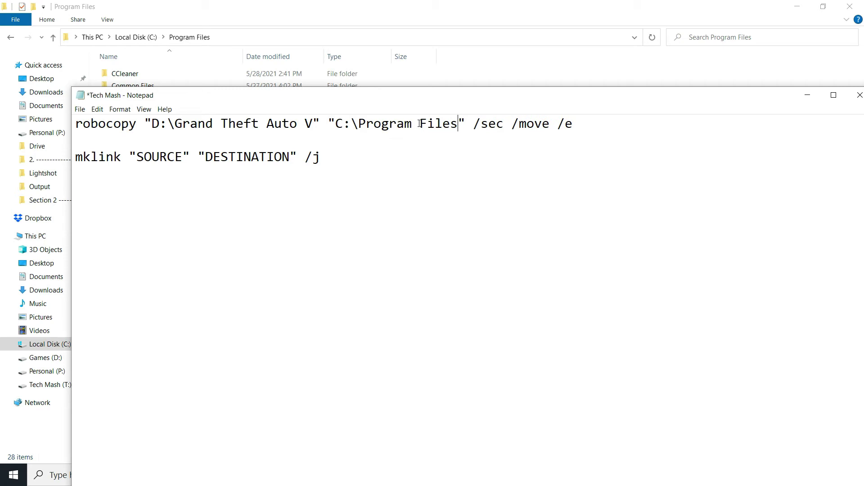
drag(167, 124, 316, 128)
key(ctrl+c)
click(464, 125)
key(ctrl+v)
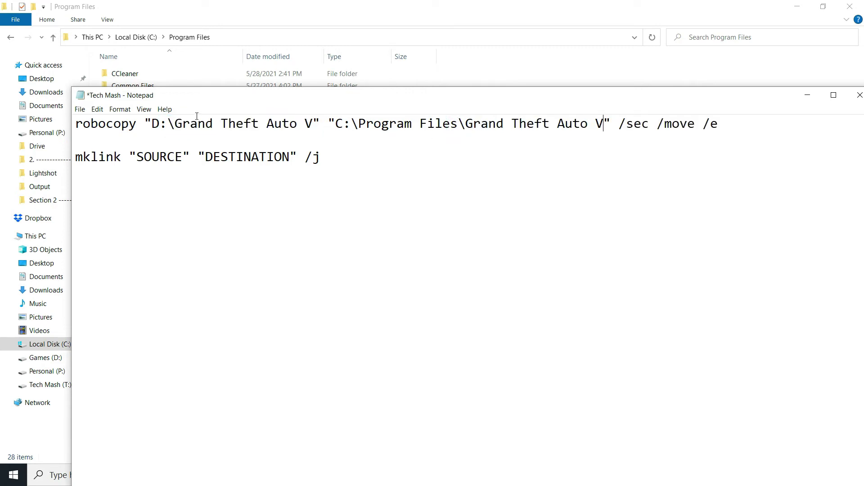
drag(167, 125, 550, 127)
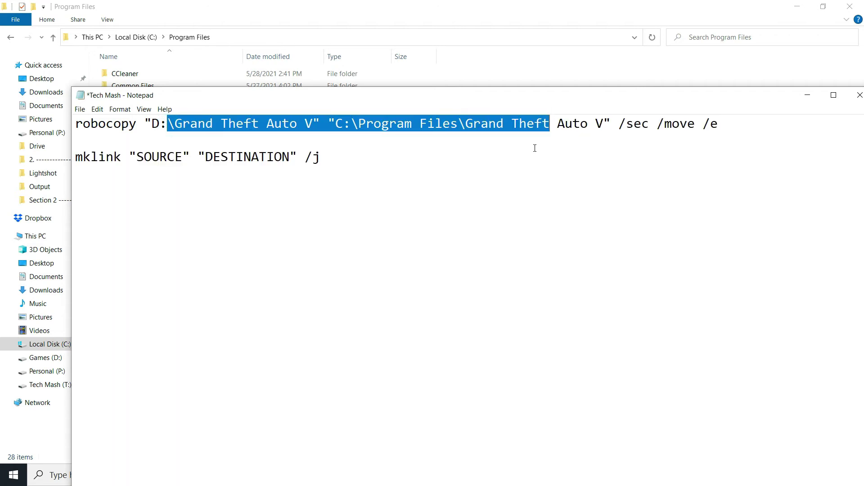
click(522, 182)
Fill mklink's SOURCE with D:\Grand Theft Auto V and DESTINATION with C:\Program Files\Grand Theft Auto V
drag(151, 124, 313, 124)
key(ctrl+c)
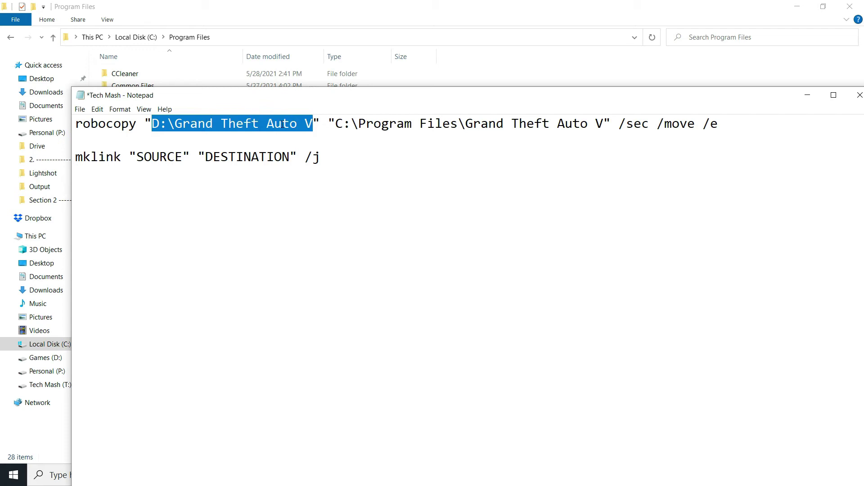
drag(137, 157, 183, 158)
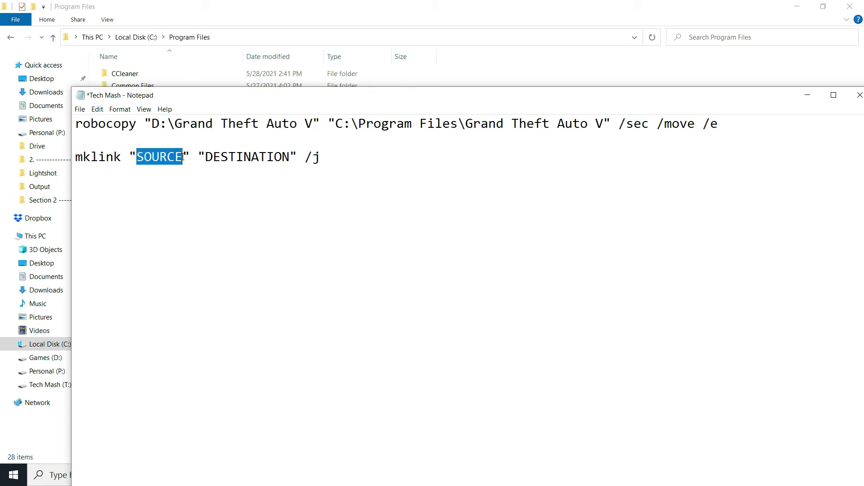
key(ctrl+v)
click(500, 143)
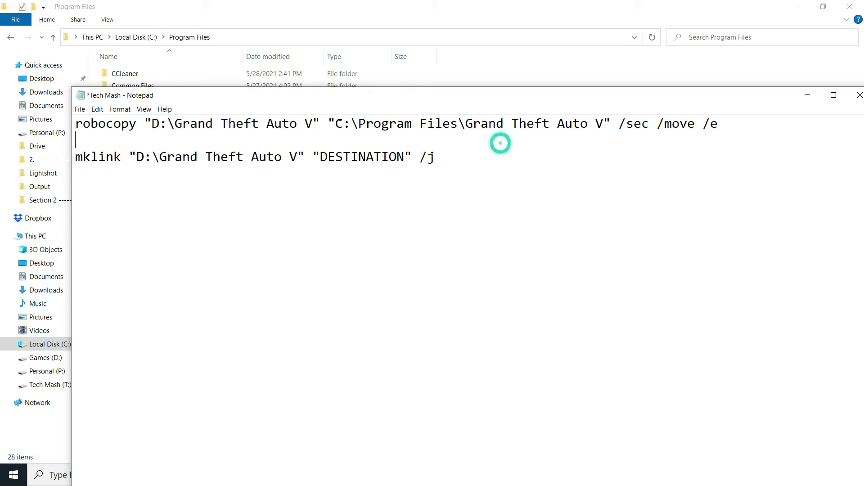
drag(336, 124, 604, 126)
key(ctrl+c)
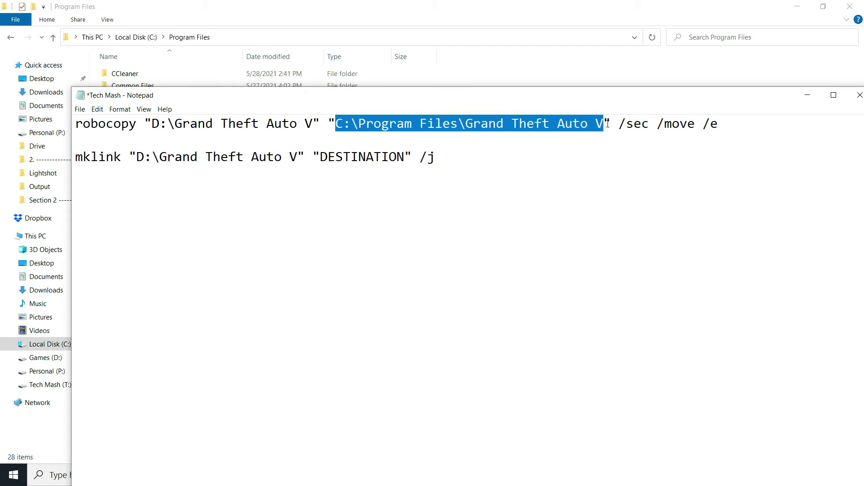
drag(407, 156, 321, 157)
key(ctrl+v)
click(767, 161)
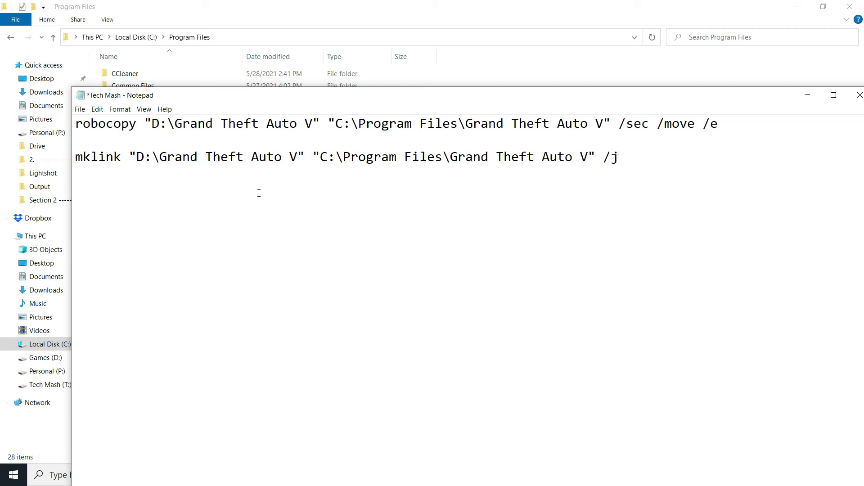
Start an administrator Command Prompt from the 'cmd' search, ready at C:\Windows\system32
click(807, 95)
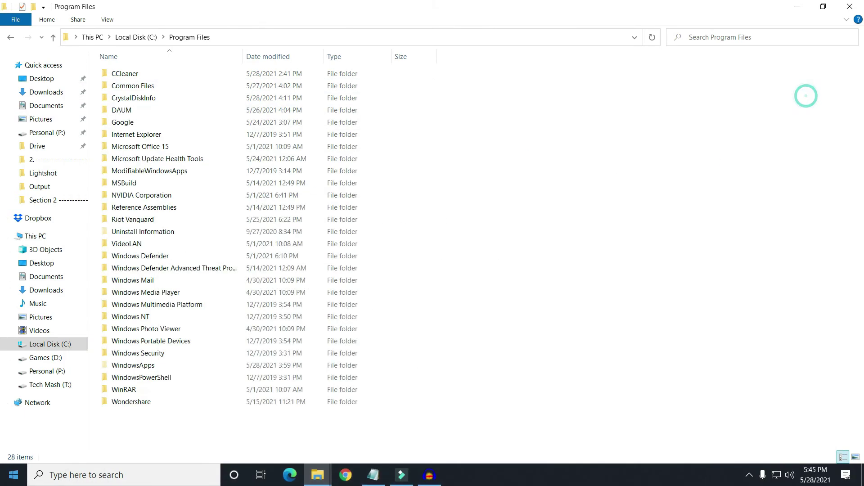
click(855, 7)
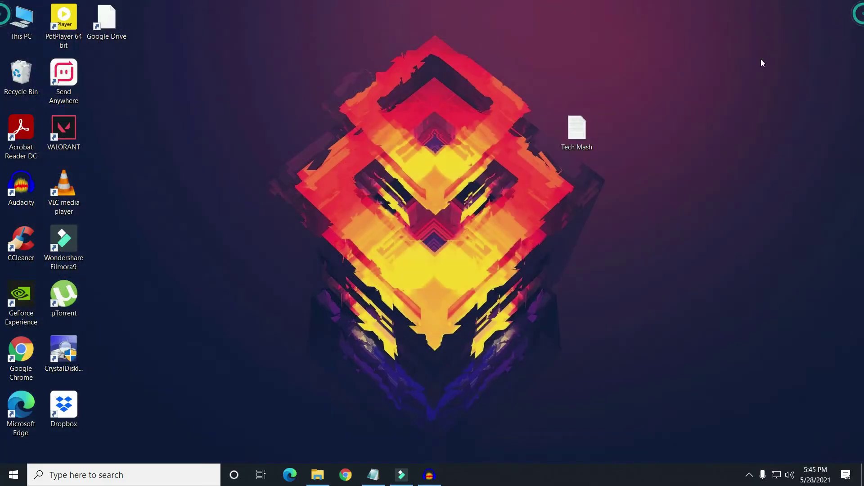
click(139, 475)
text(cmd)
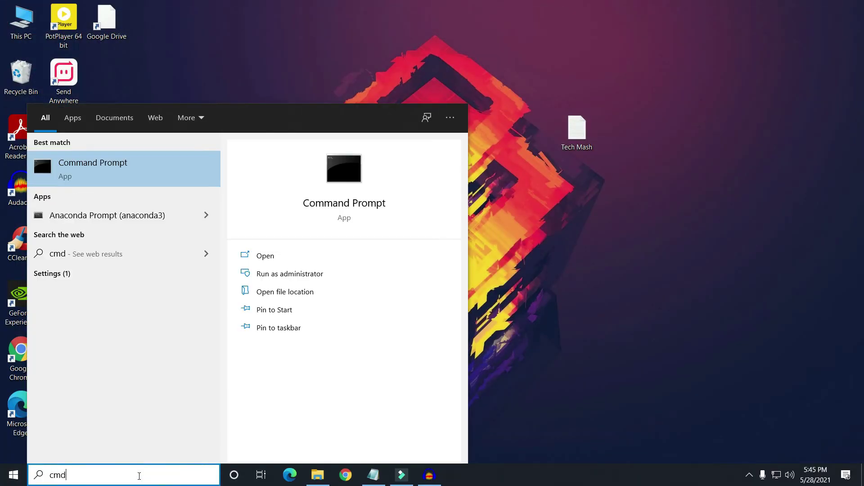
click(295, 276)
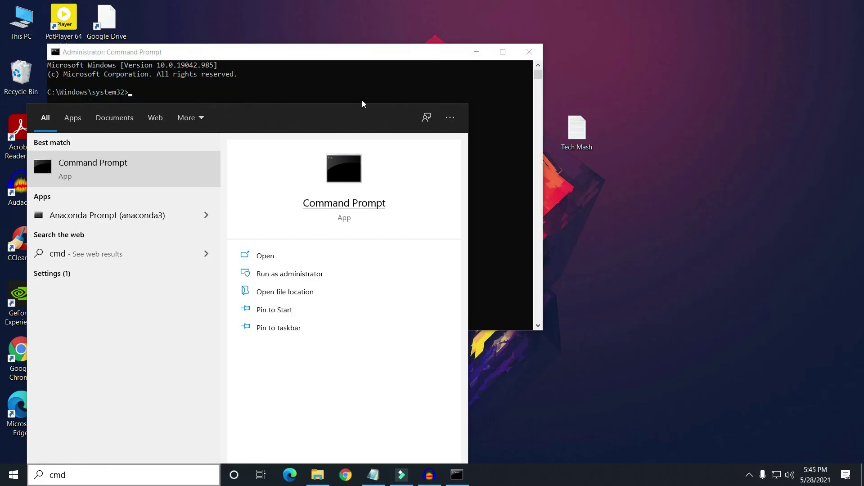
click(284, 92)
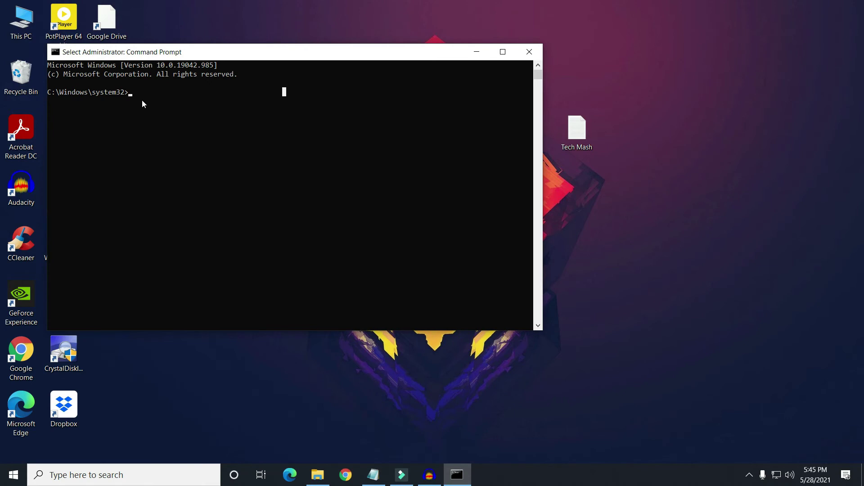
key(Escape)
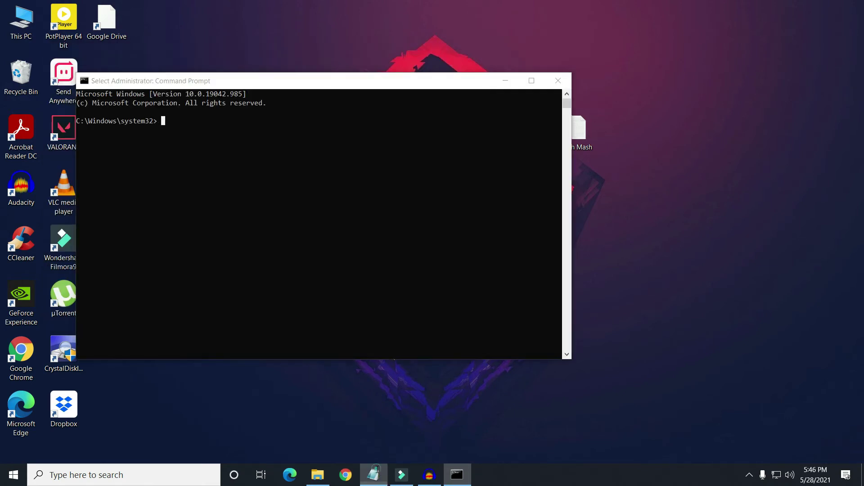
click(373, 475)
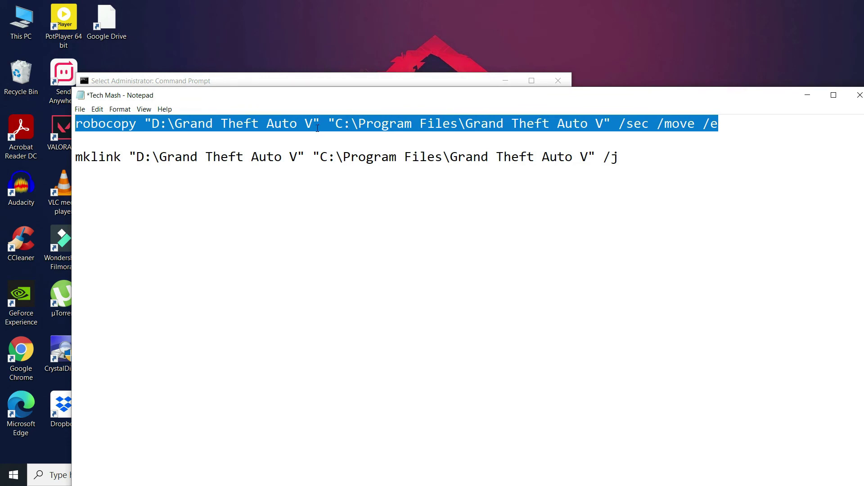
Run the robocopy move, transferring 152 files (71.584 GB) to C:\Program Files with zero failures
click(319, 81)
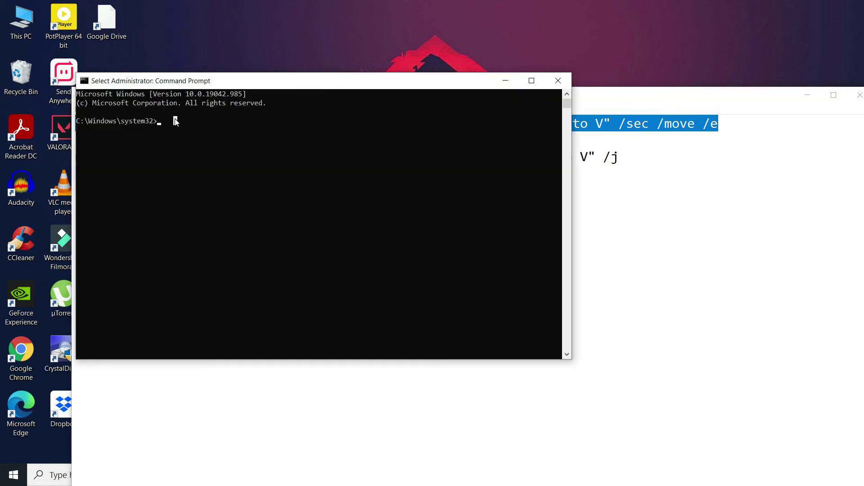
text(robocopy "D:\Grand Theft Auto V" "C:\Program Files\Grand Theft Auto V" /sec /move /e)
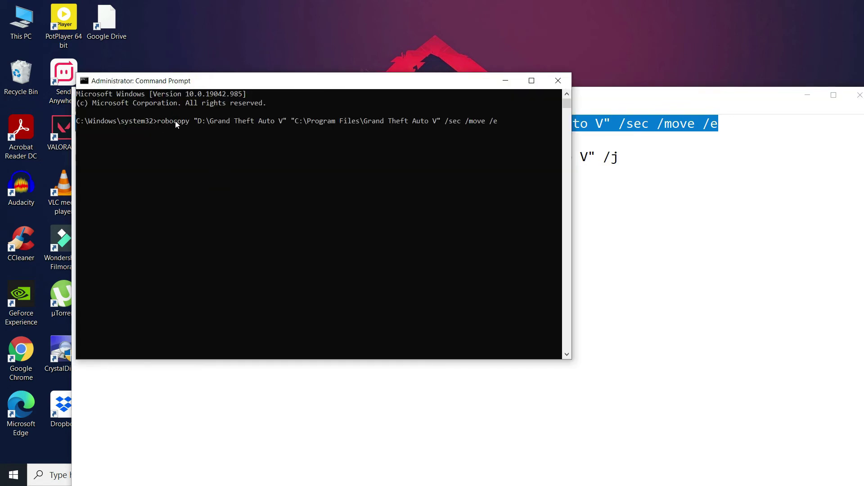
key(Return)
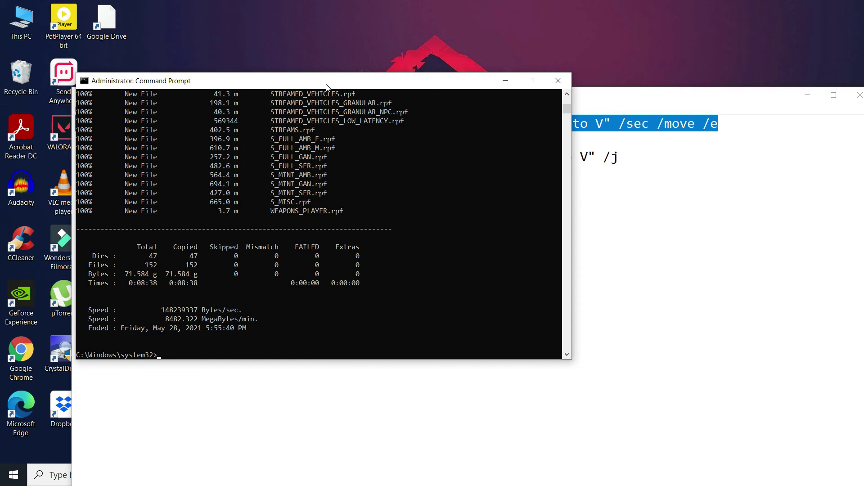
drag(326, 86, 393, 153)
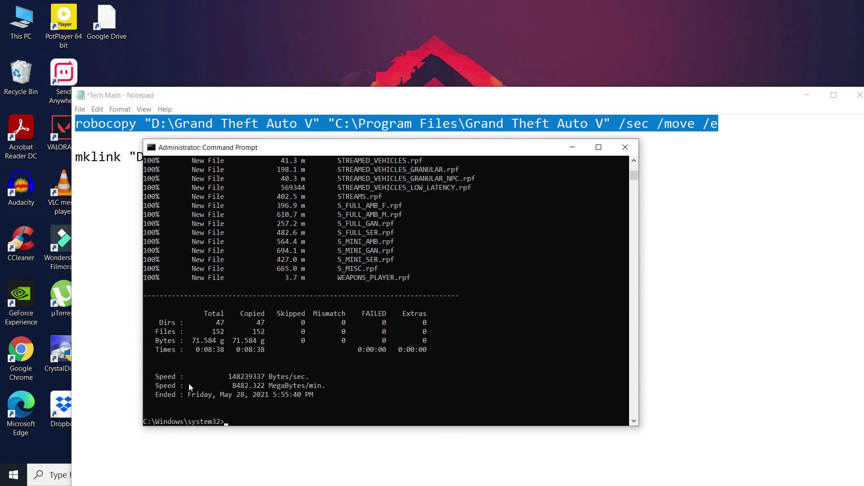
click(92, 161)
Paste and run the mklink junction command in the console, then close Command Prompt
drag(618, 161, 73, 163)
key(ctrl+c)
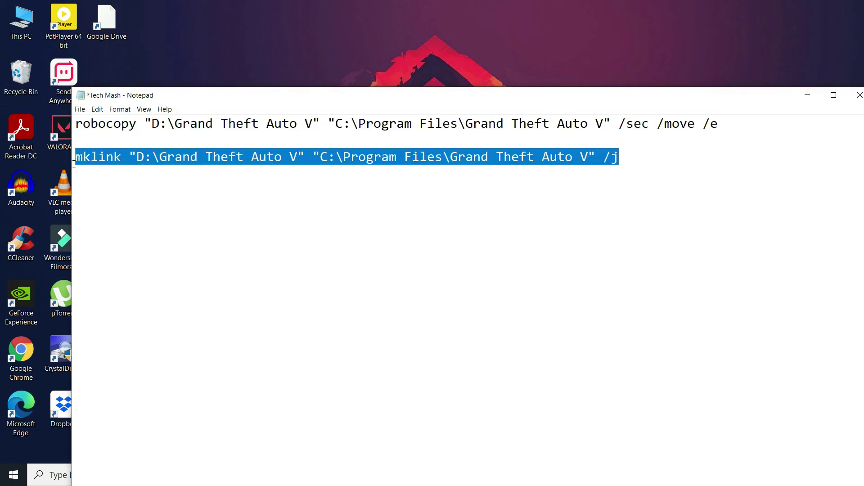
click(804, 95)
click(232, 422)
right_click(228, 420)
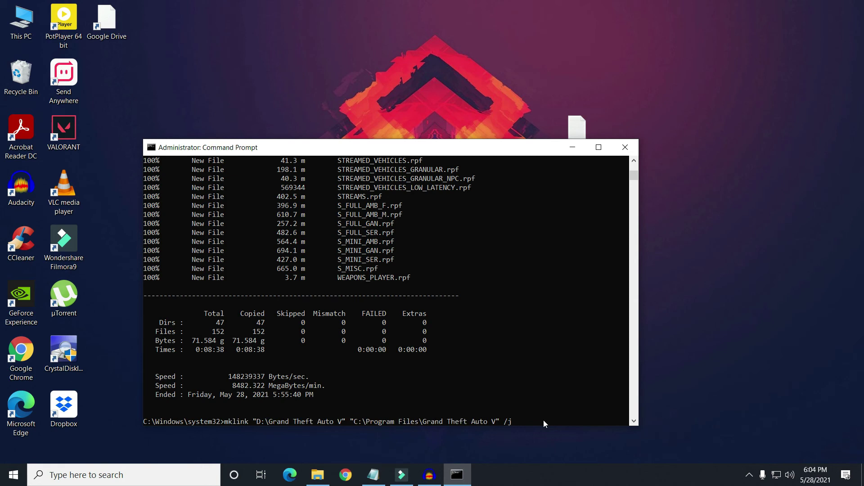
key(Return)
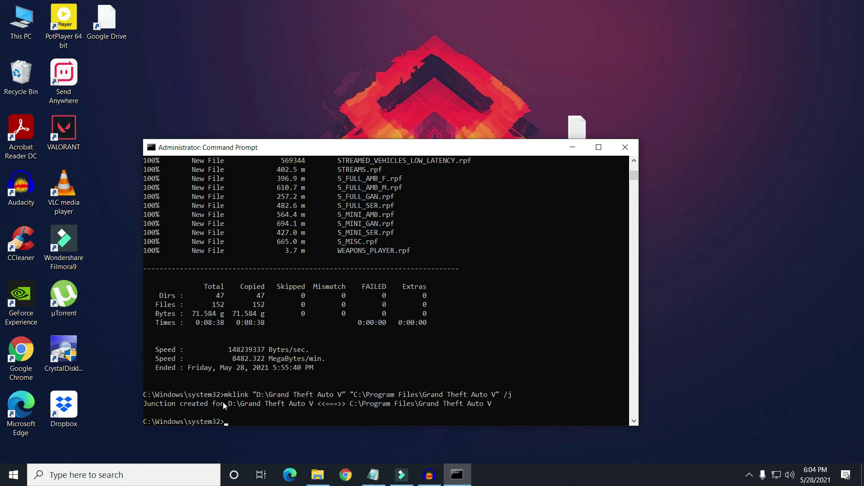
click(620, 151)
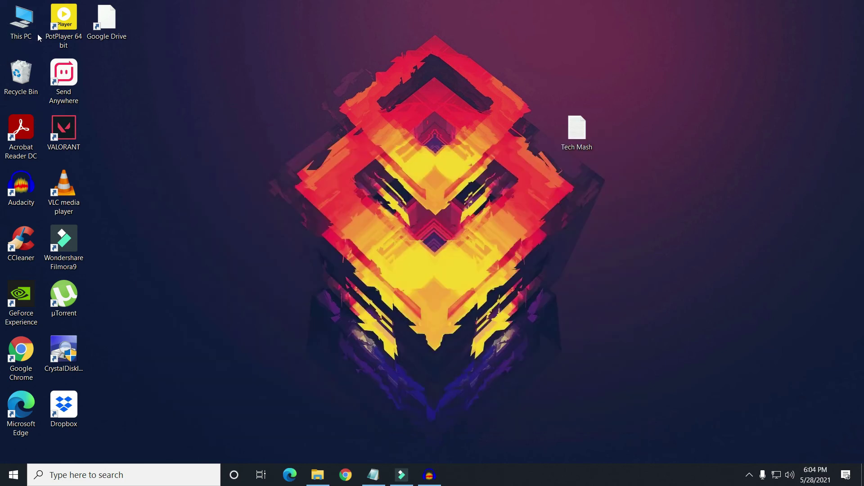
Browse to C:\Program Files\Grand Theft Auto V to see the 45 moved files, including GTAVLauncher
double_click(30, 31)
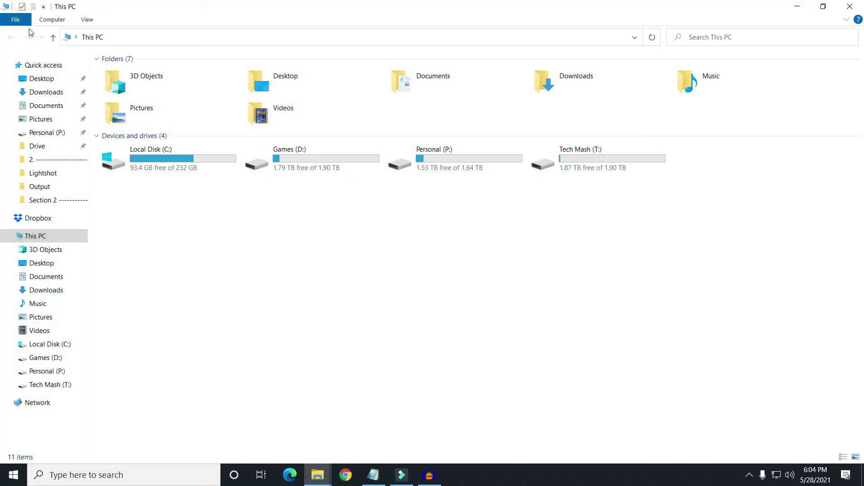
double_click(166, 160)
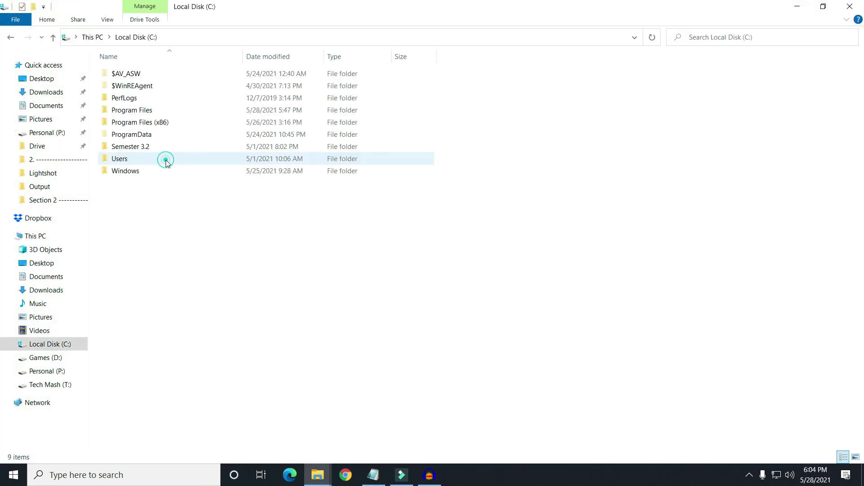
double_click(159, 113)
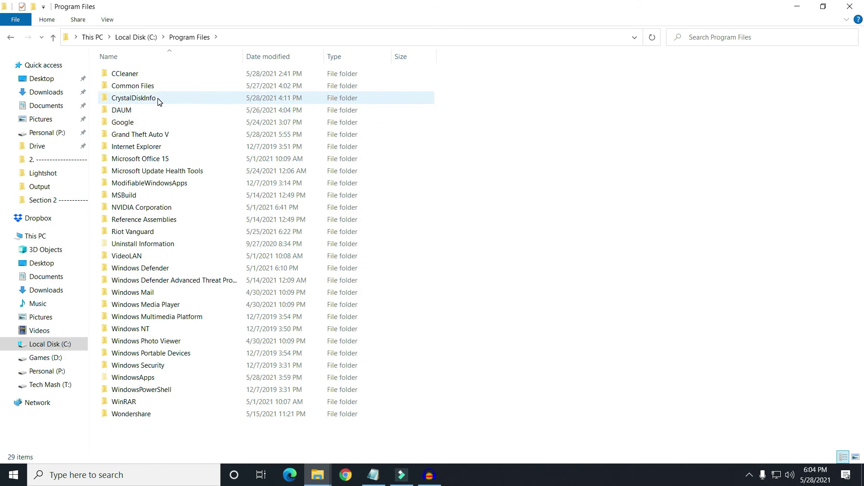
mouse_move(148, 136)
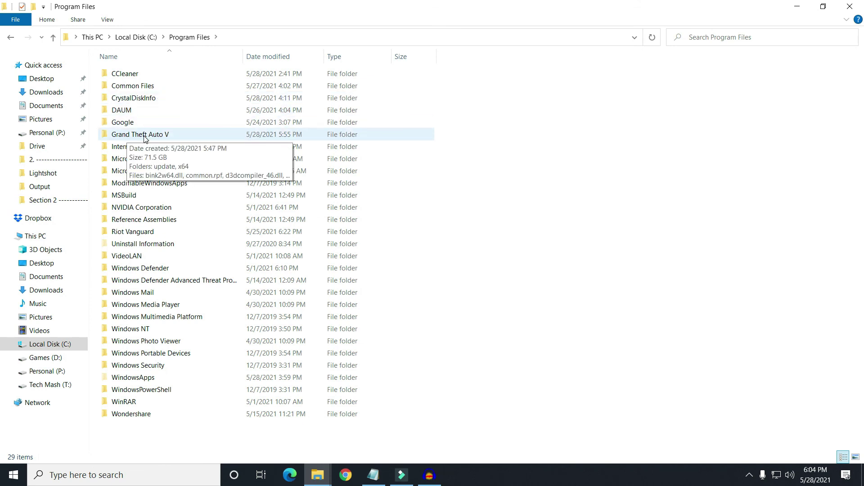
double_click(152, 136)
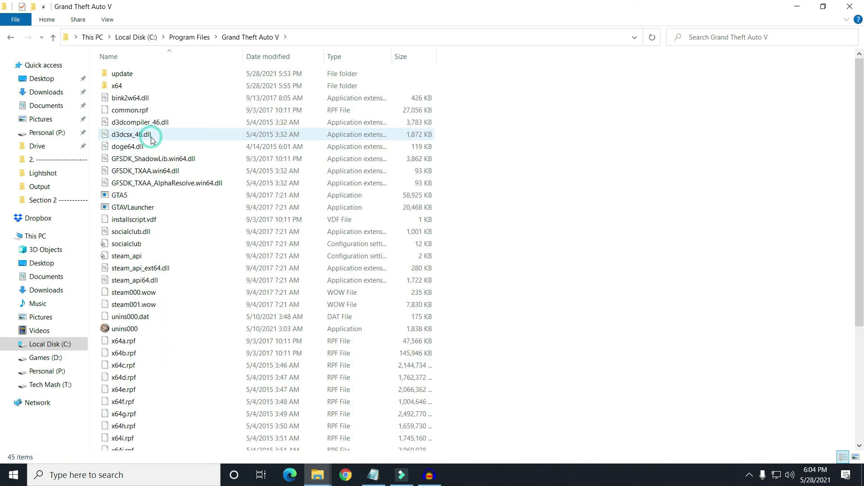
mouse_move(146, 208)
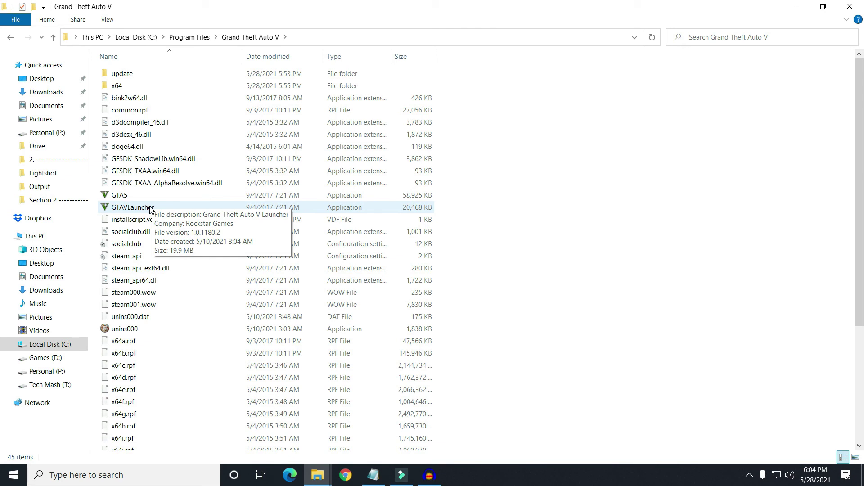
Launch GTAVLauncher, view the 6 saved games in the pause menu, then exit to Windows
double_click(150, 208)
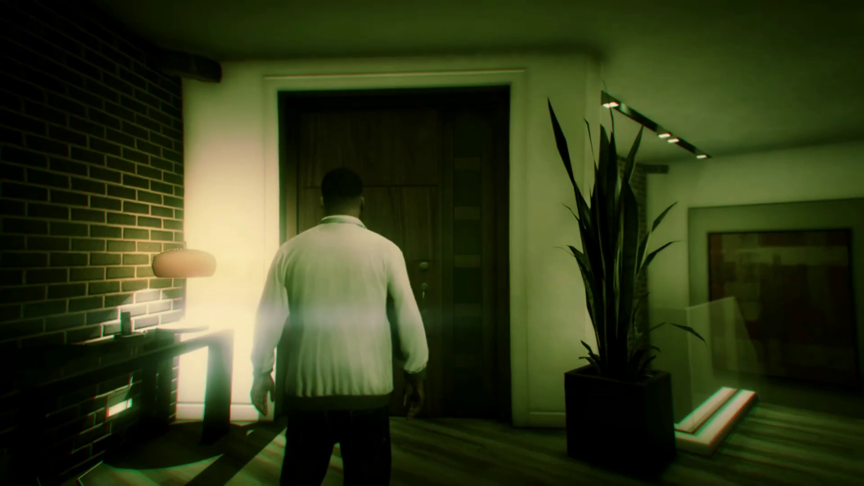
key(Escape)
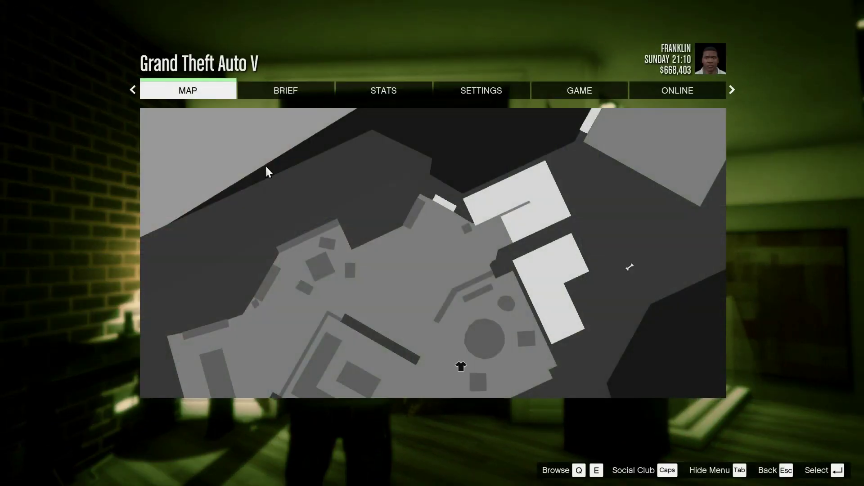
click(481, 90)
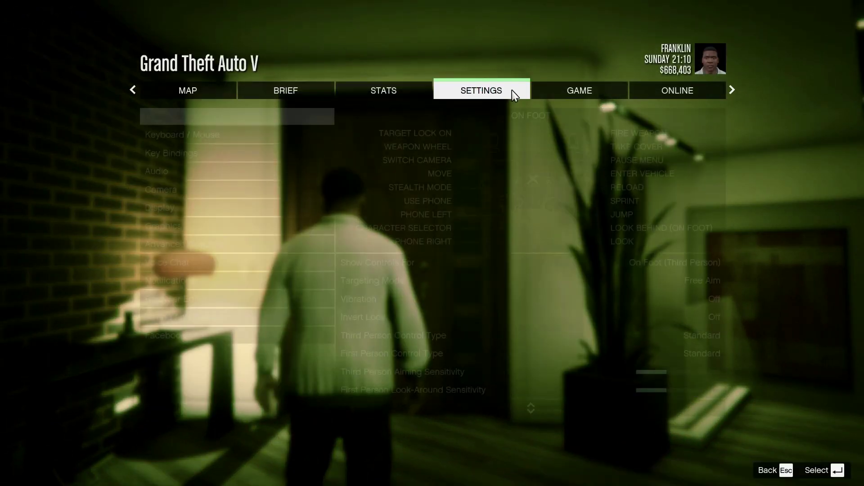
click(548, 90)
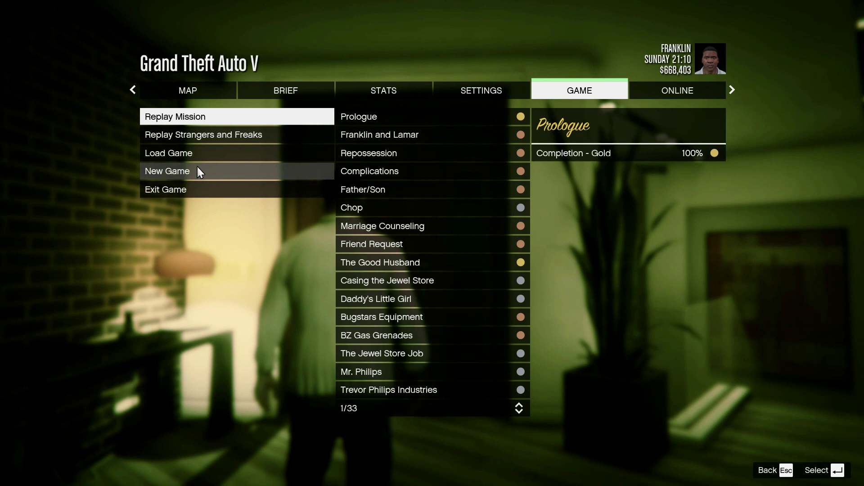
click(191, 155)
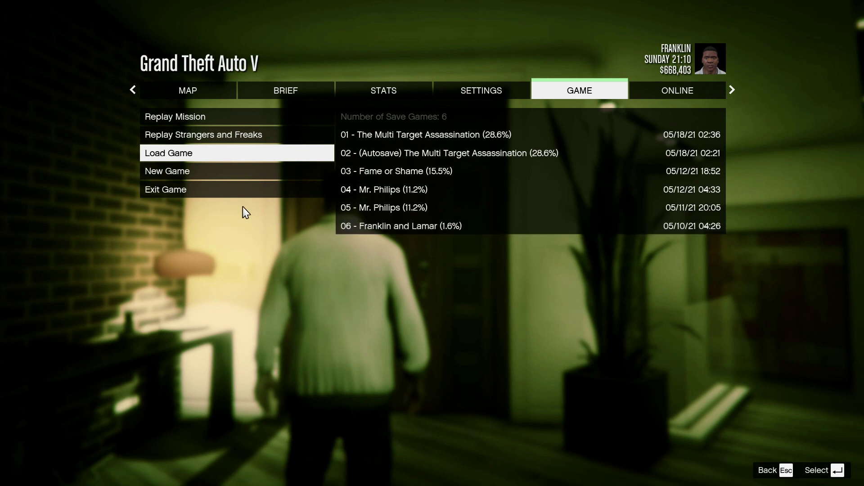
click(169, 194)
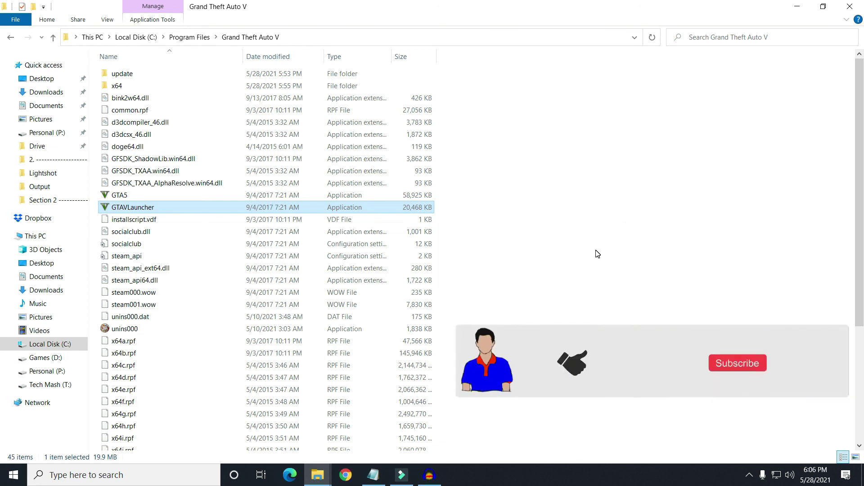
Minimize the Grand Theft Auto V folder window to reveal the Windows desktop
click(797, 6)
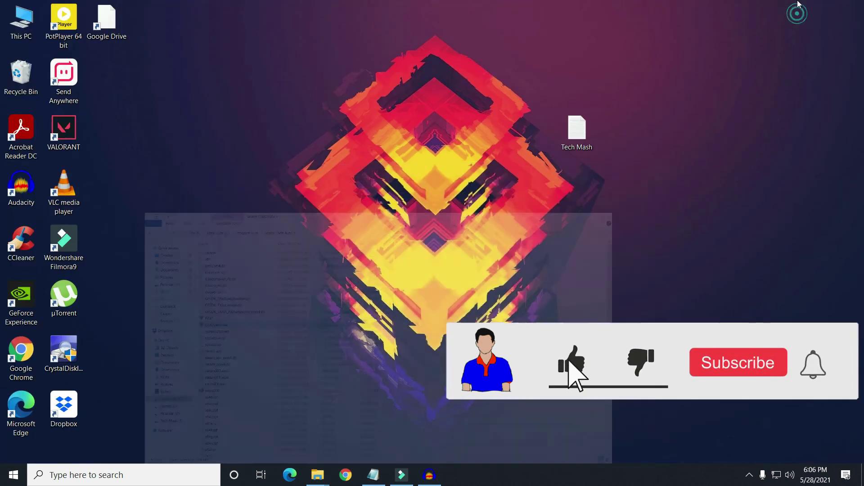